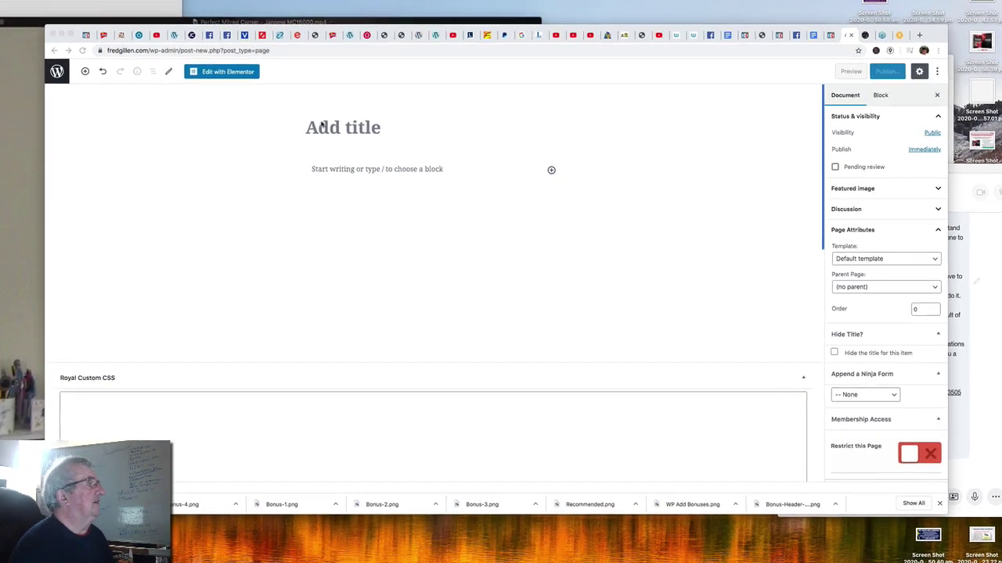
Title the new page "The collector Review & Bonuses" and publish it.
left_click(312, 109)
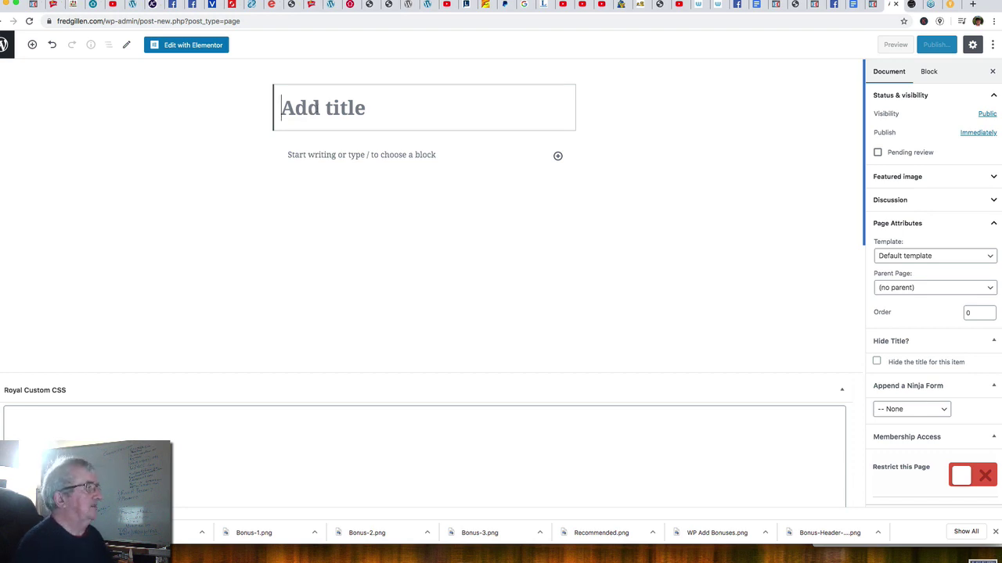
type("T")
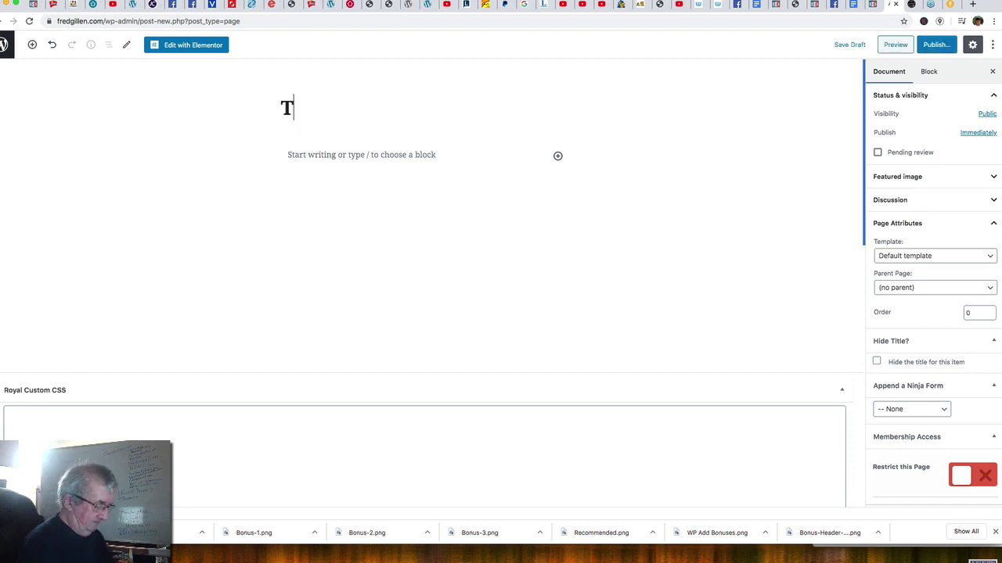
type("he collector")
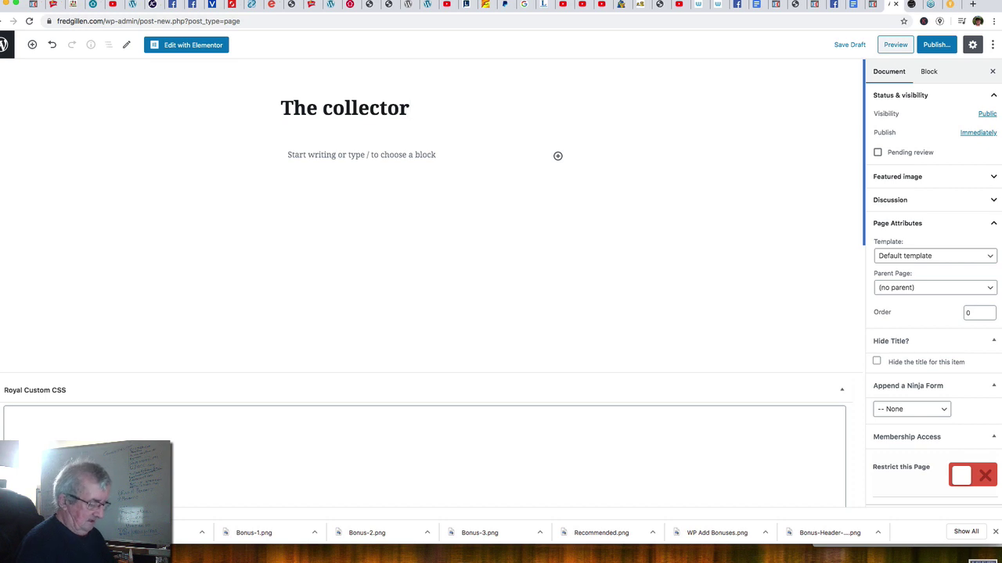
type("Review")
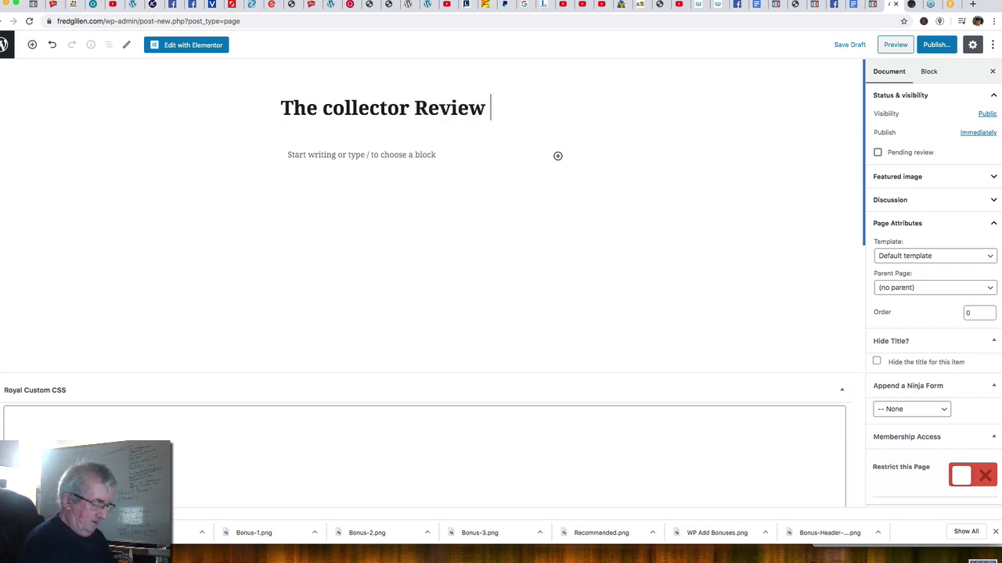
type(" & B")
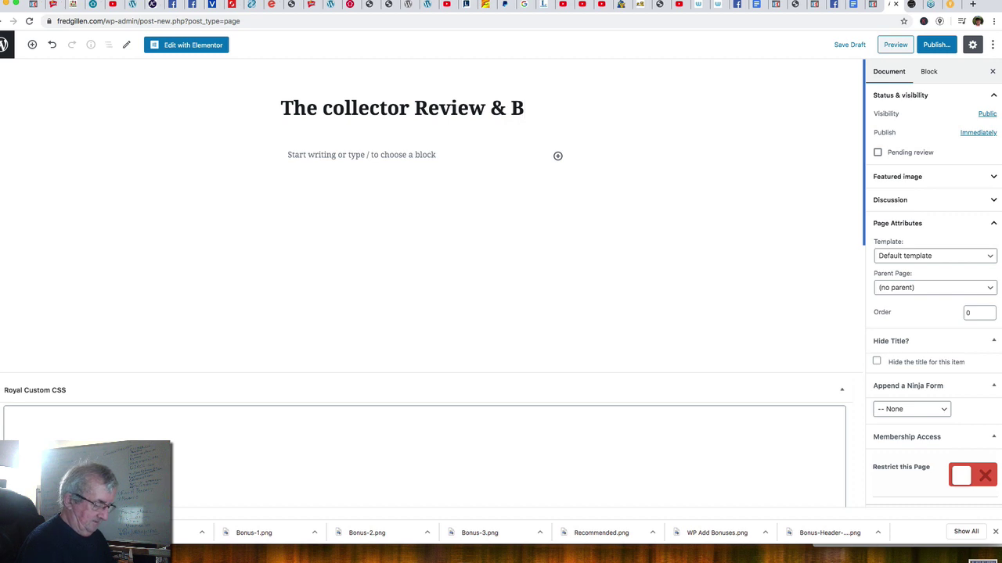
type("onuses")
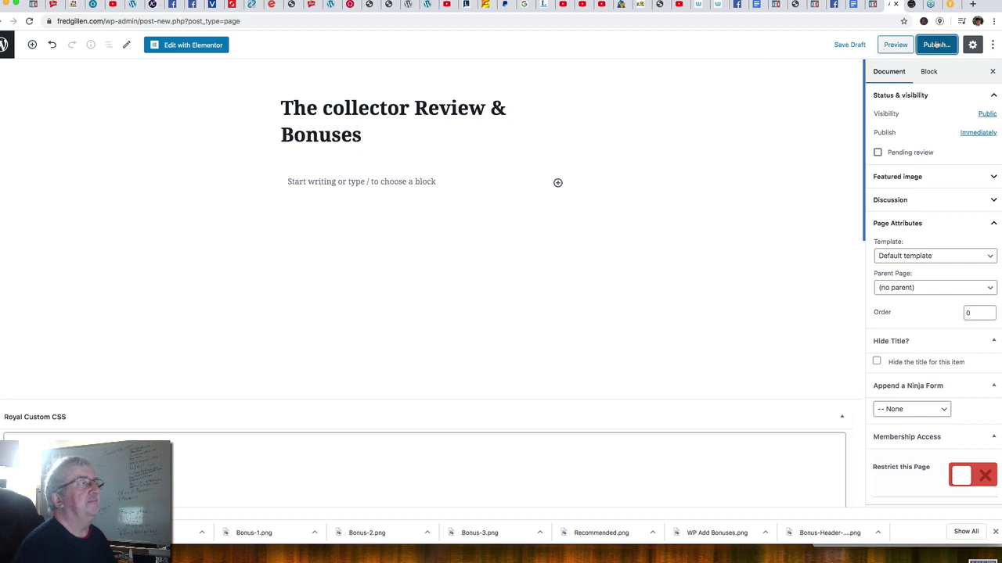
left_click(936, 45)
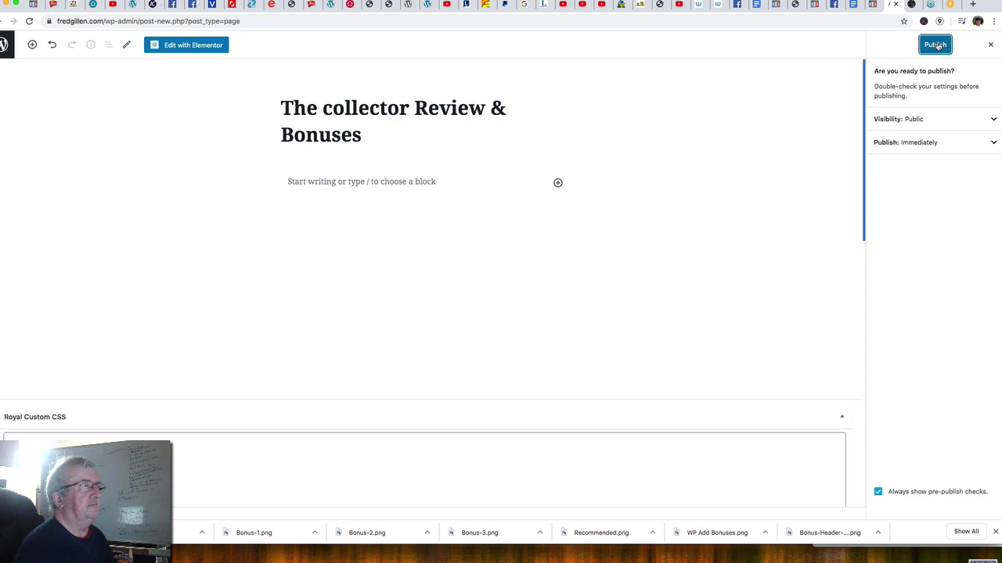
left_click(937, 46)
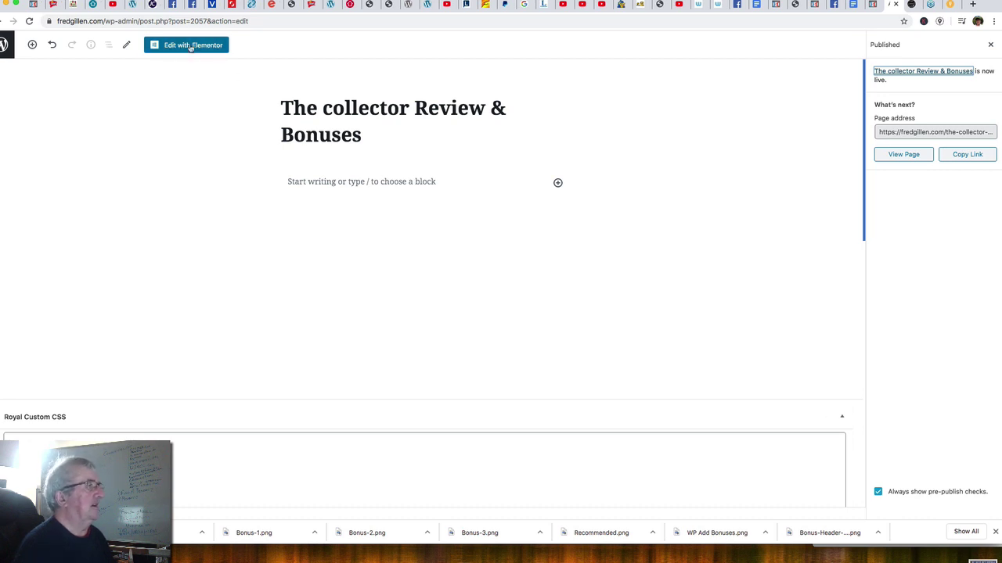
Set the page's template to Elementor Canvas in the WordPress page settings and update the page.
left_click(191, 46)
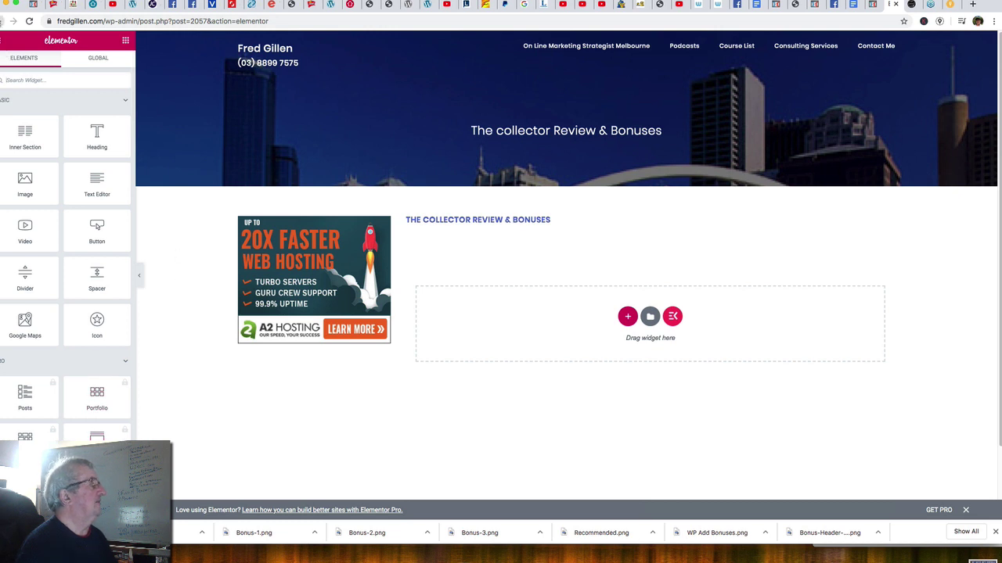
key("super+r")
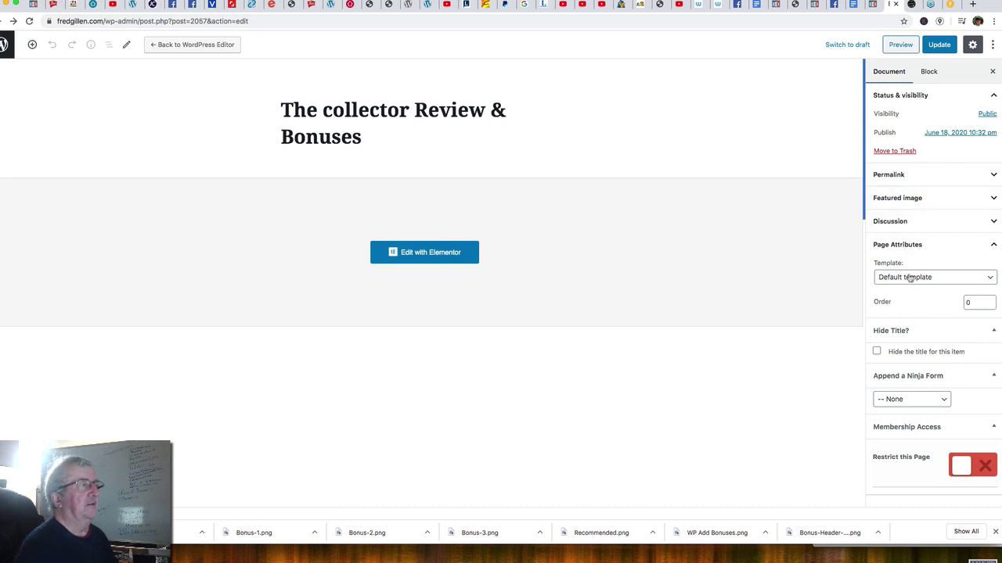
left_click(990, 280)
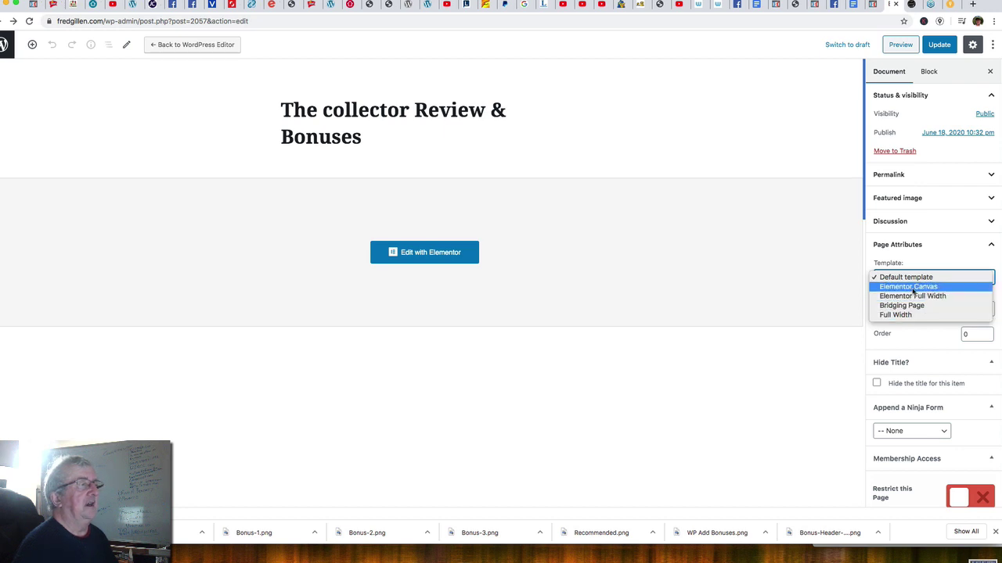
left_click(911, 288)
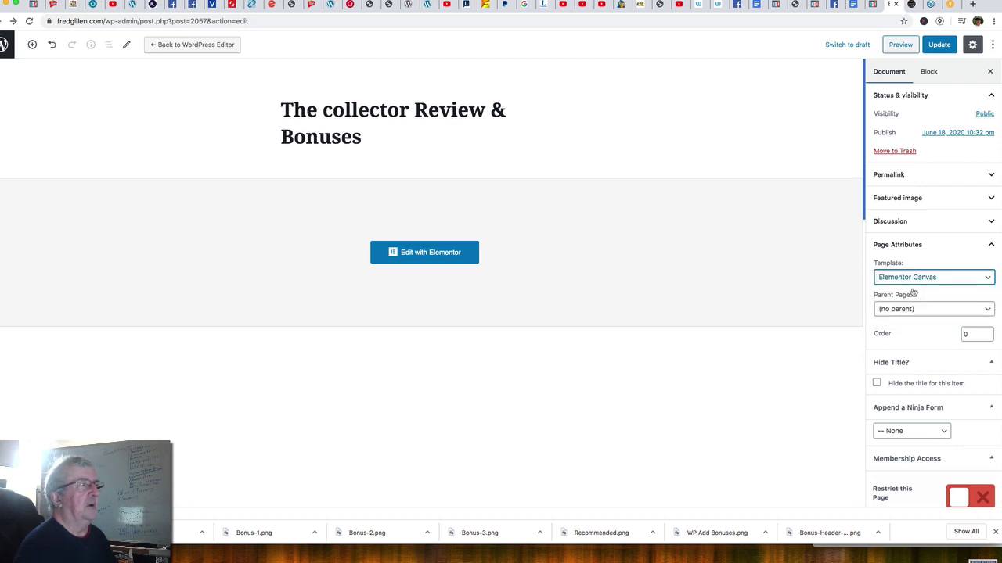
left_click(938, 47)
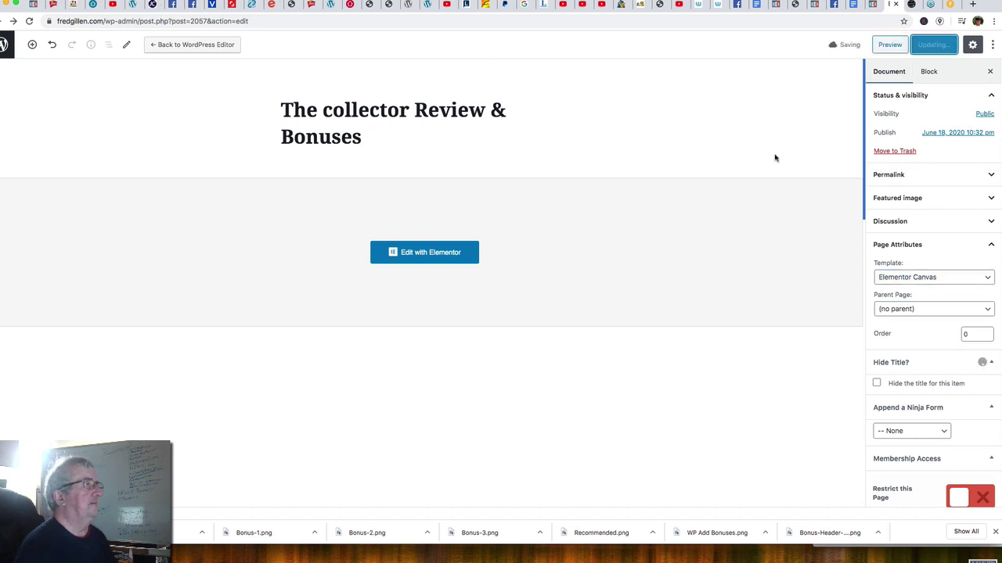
Open the page in Elementor and add a heading widget reading "The Collector Review & Bonuses".
left_click(429, 255)
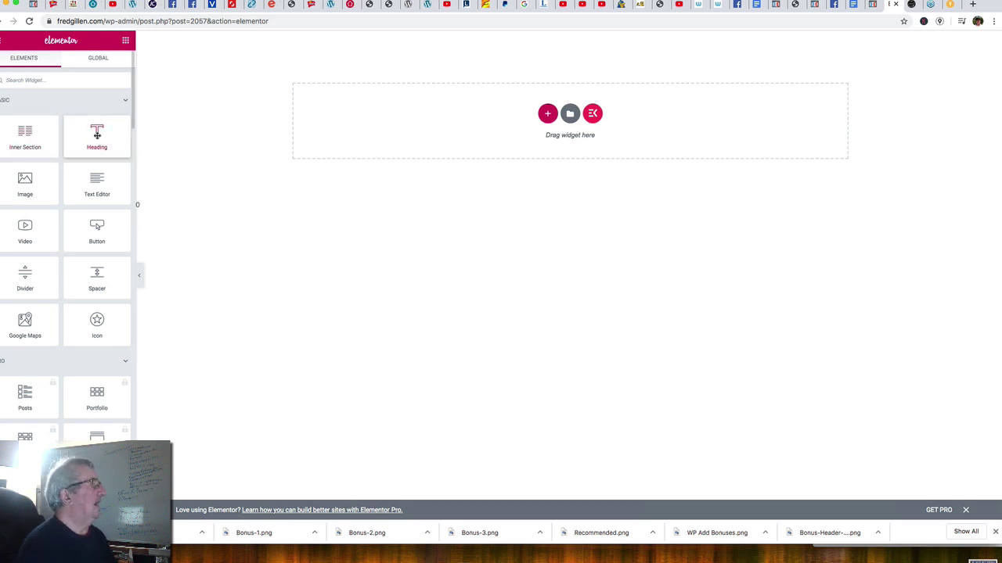
left_click_drag(97, 134, 507, 116)
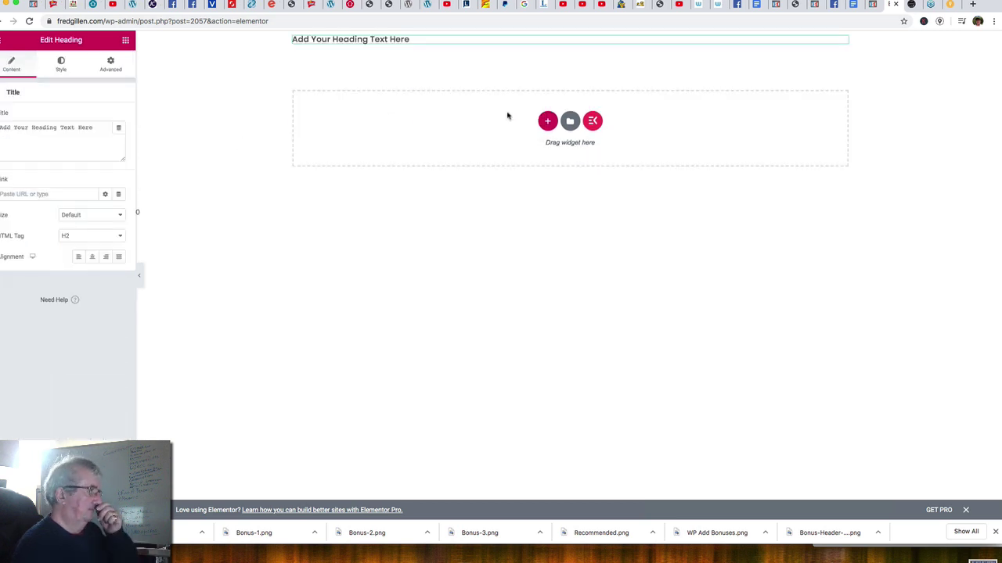
left_click(420, 38)
left_click_drag(420, 38, 295, 41)
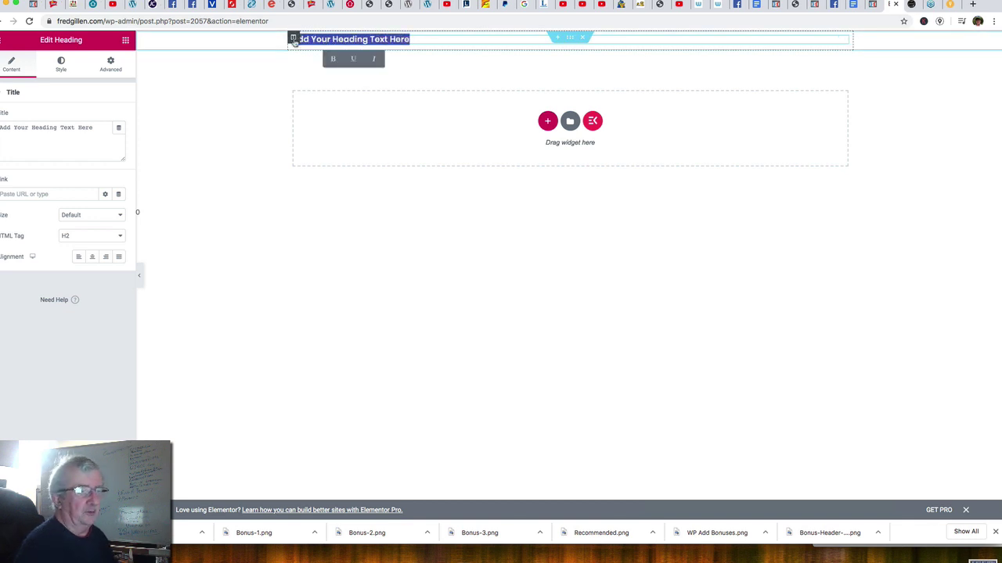
type("The Co")
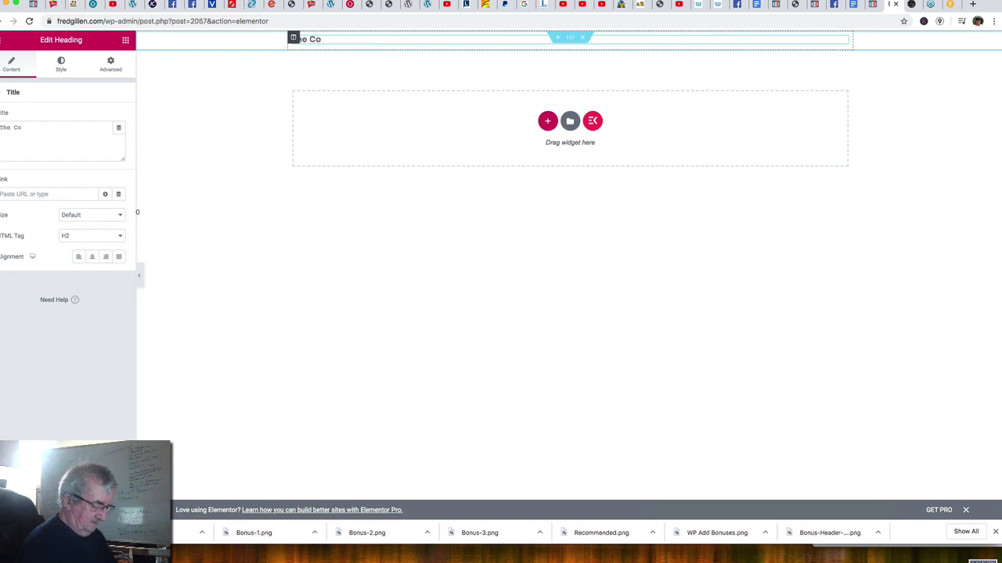
type("llector")
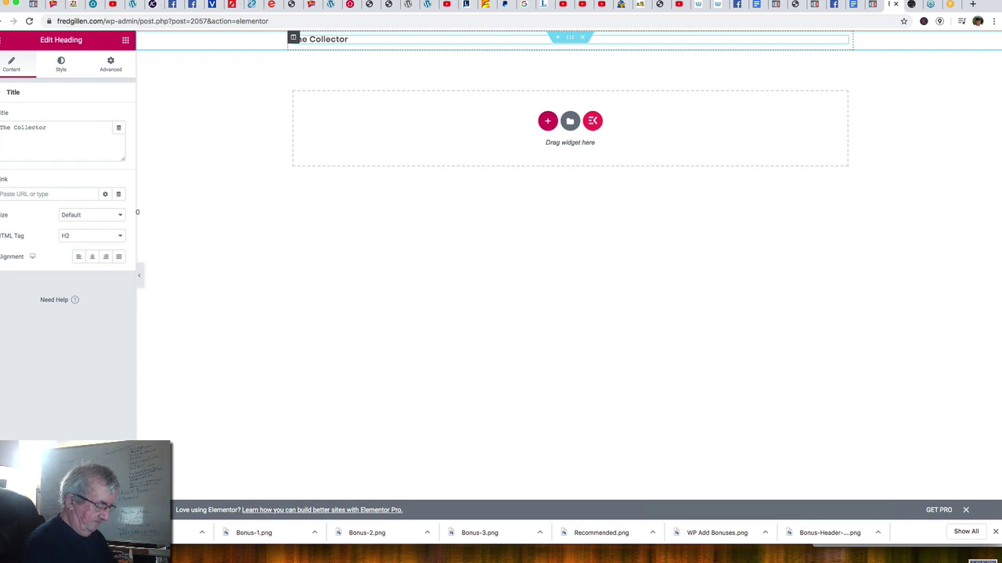
type(" Review")
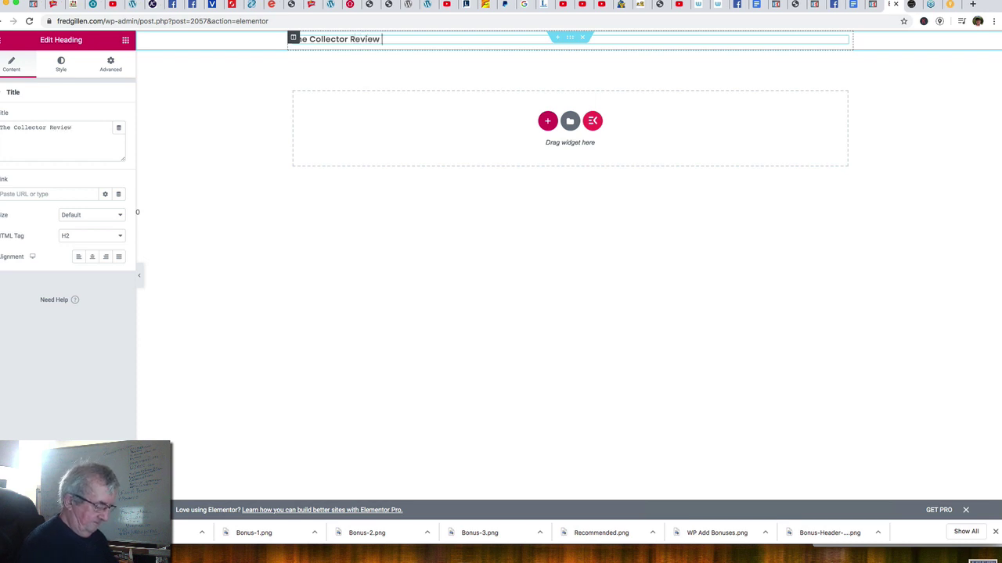
type(" &")
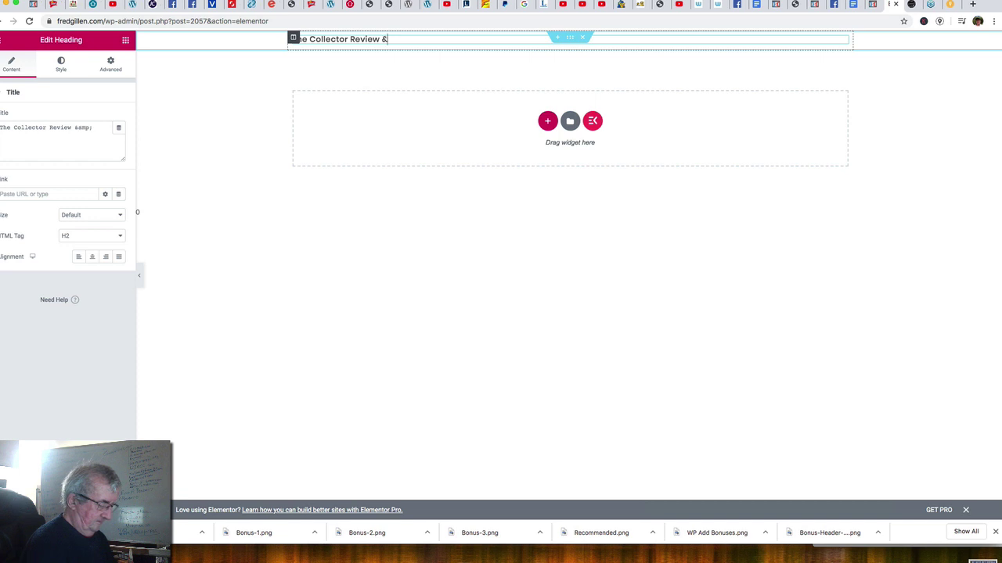
type(" Bon")
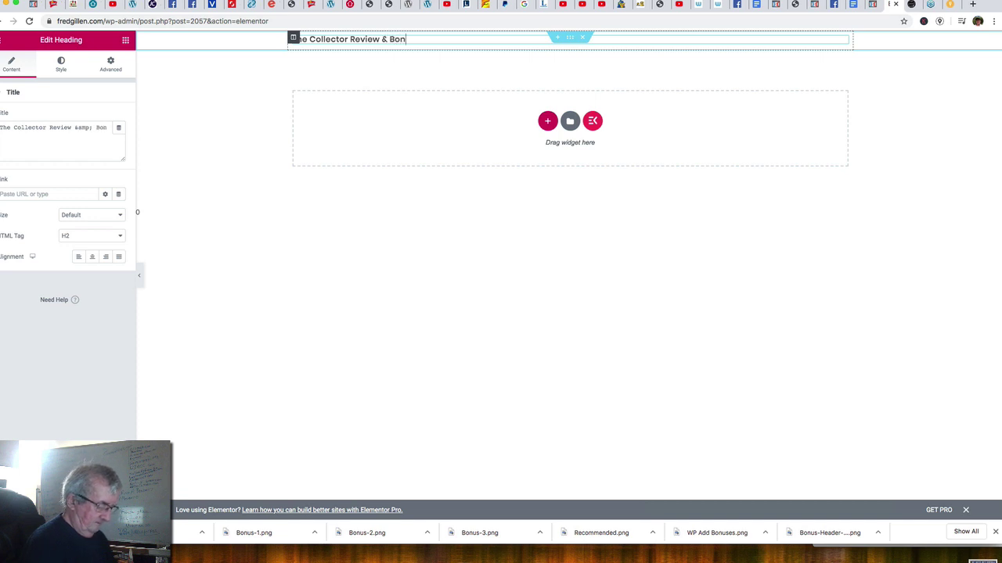
type("uses")
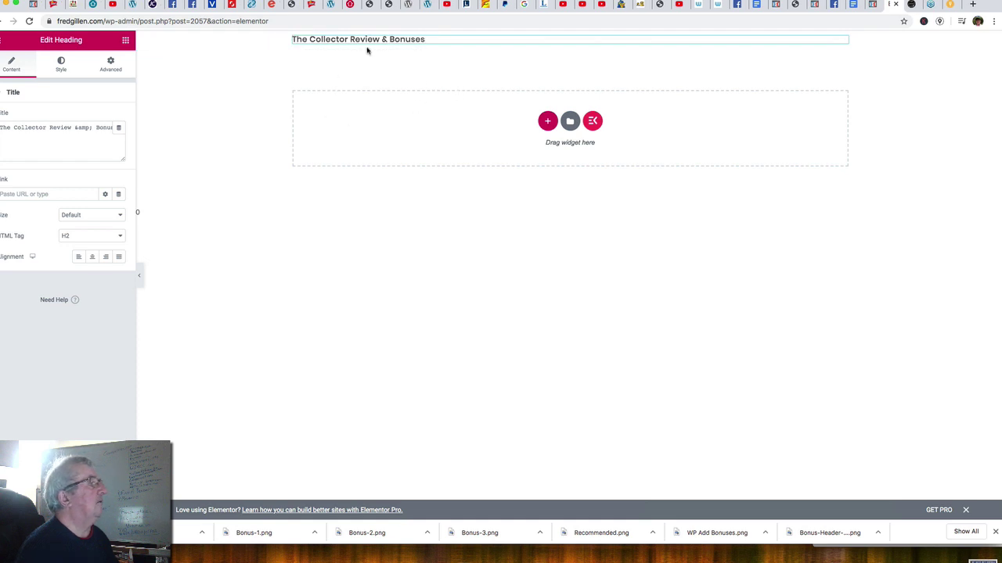
Set the HTML tag of the "The Collector Review & Bonuses" heading to H1.
left_click_drag(434, 39, 287, 38)
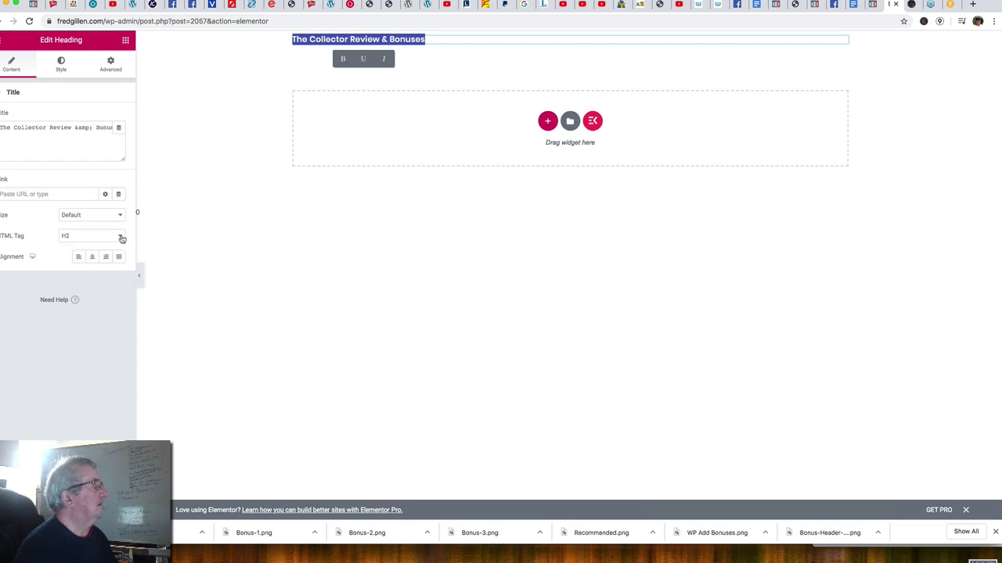
left_click(121, 238)
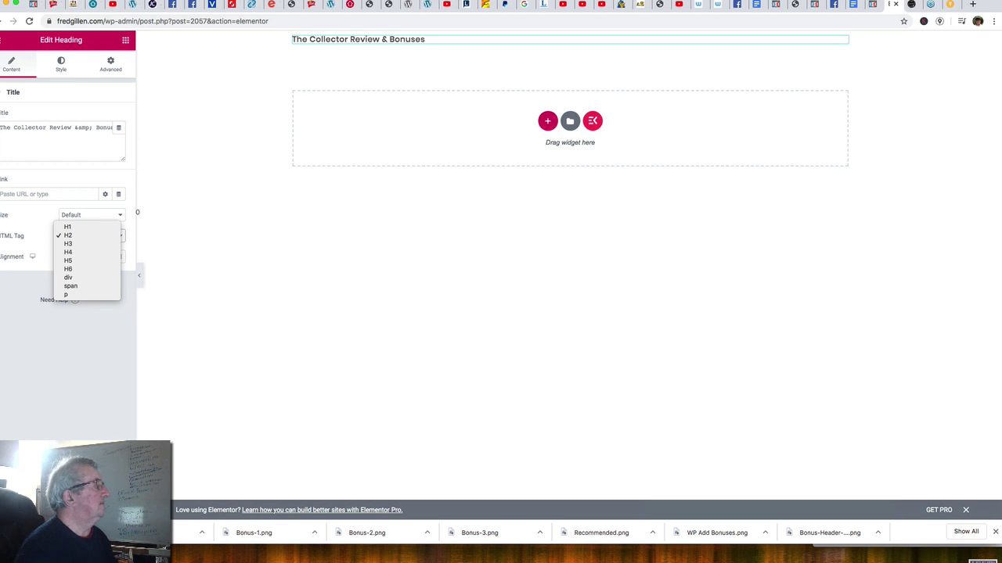
left_click(85, 227)
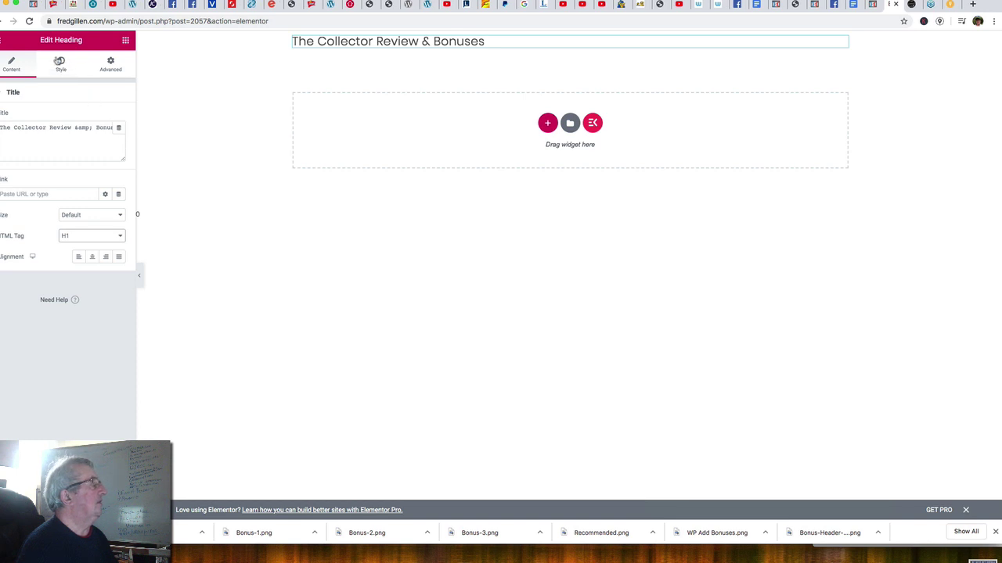
Set the heading's typography size to 50 px.
left_click(61, 65)
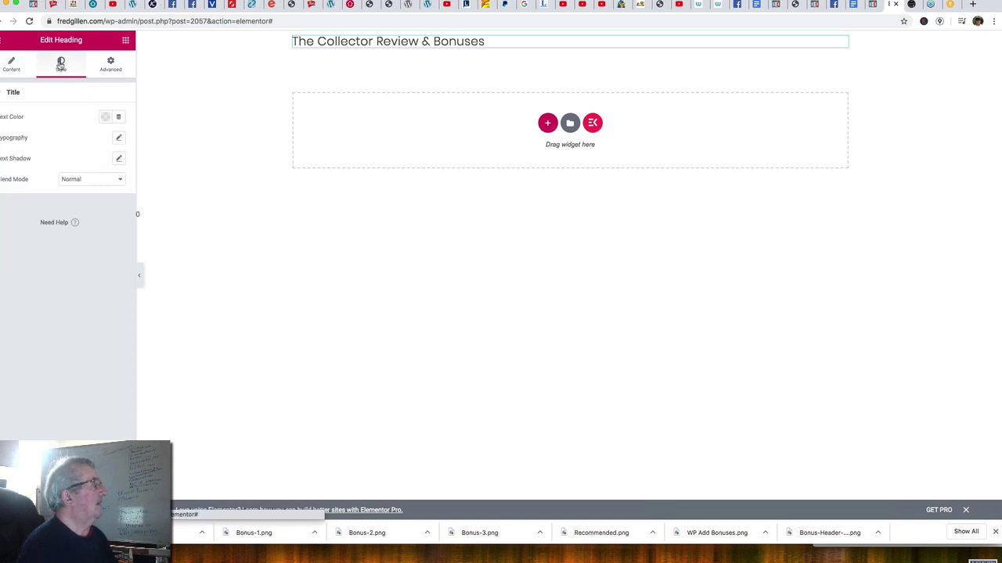
left_click(120, 139)
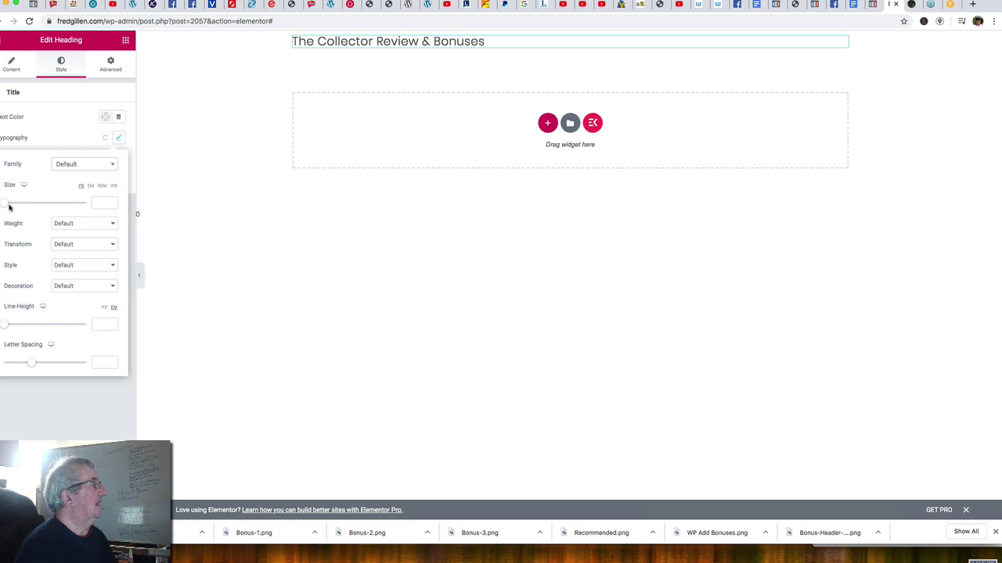
left_click_drag(9, 206, 27, 206)
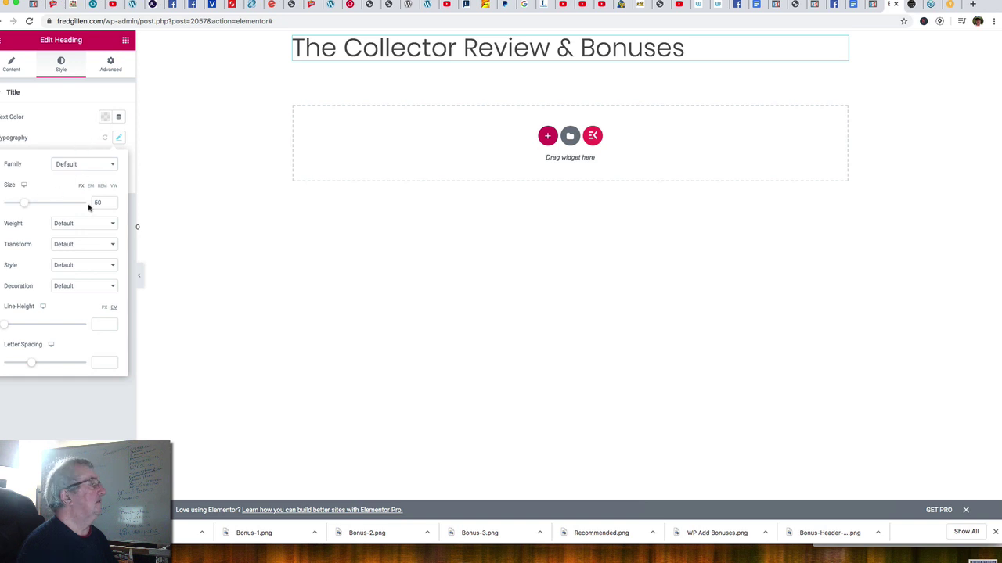
key("Escape")
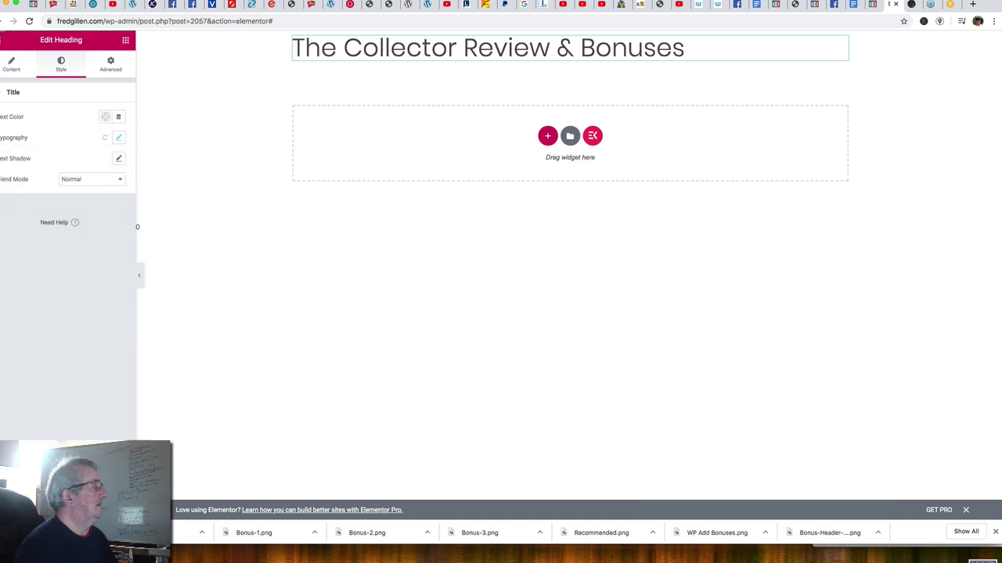
Add a single-column section below the heading and place an Image widget in it.
left_click(548, 137)
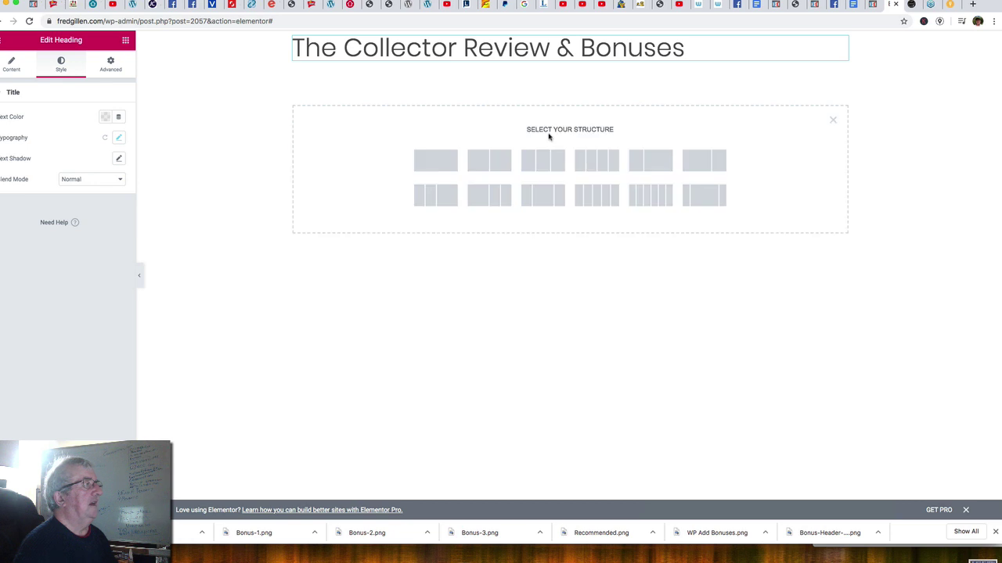
left_click(439, 164)
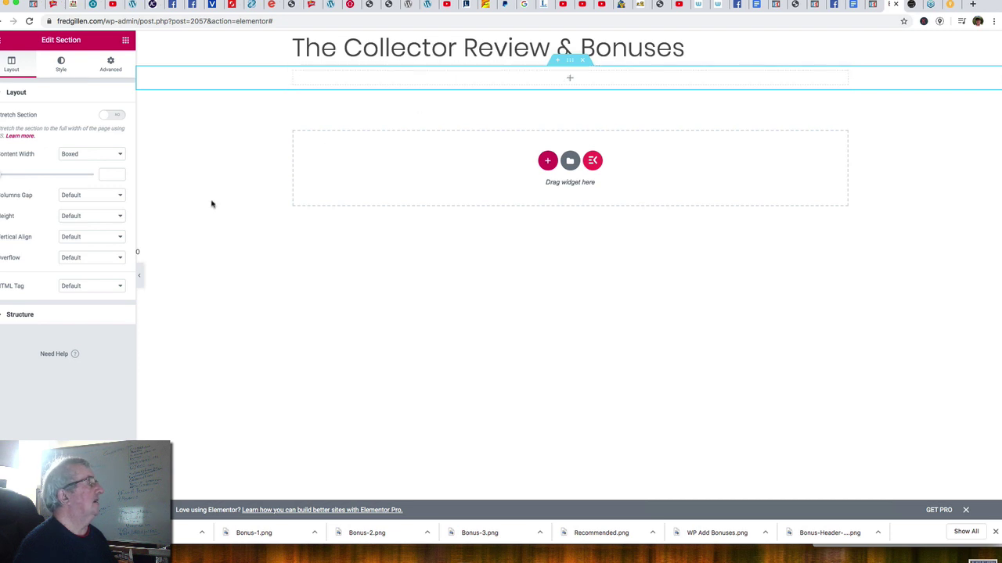
left_click(571, 81)
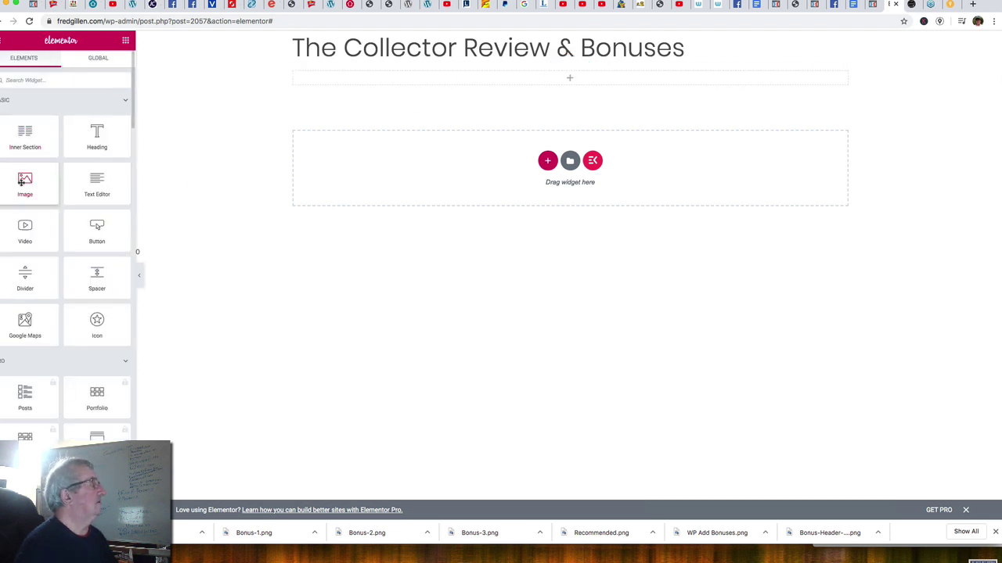
left_click_drag(31, 182, 552, 82)
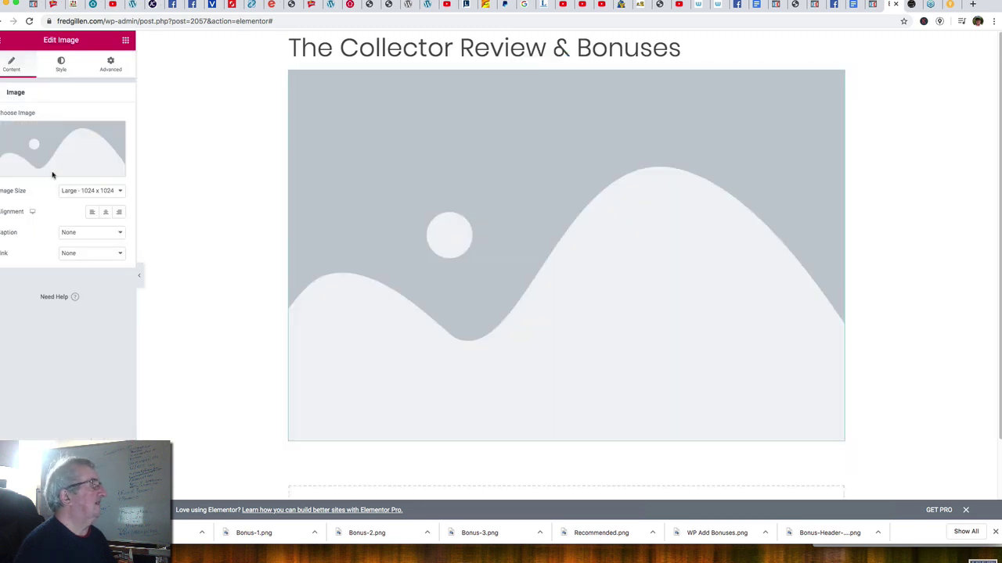
Upload "Screen Shot 2020-06-18 at 8.40.05 pm" from the Desktop folder and insert it into the Image widget.
mouse_move(45, 148)
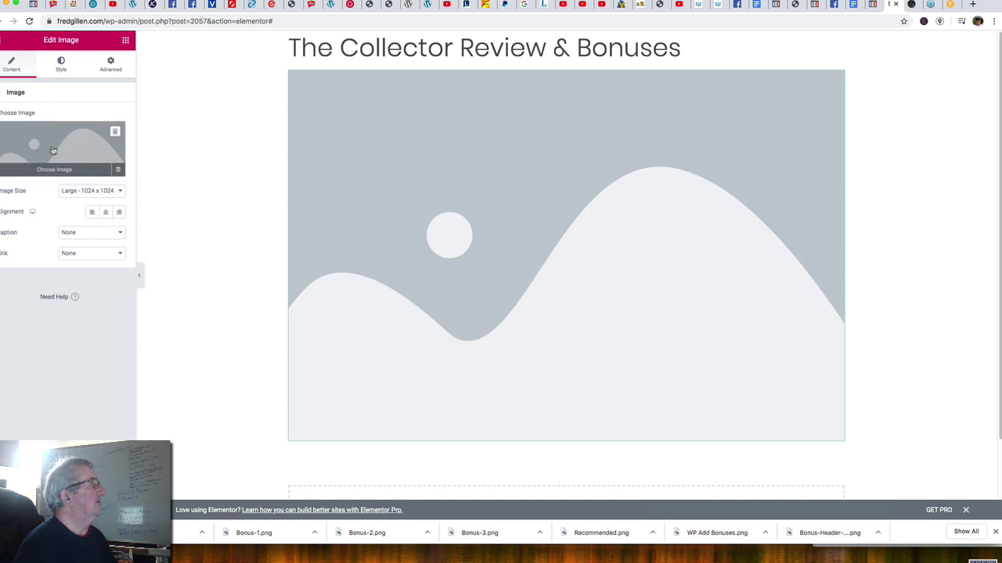
left_click(52, 149)
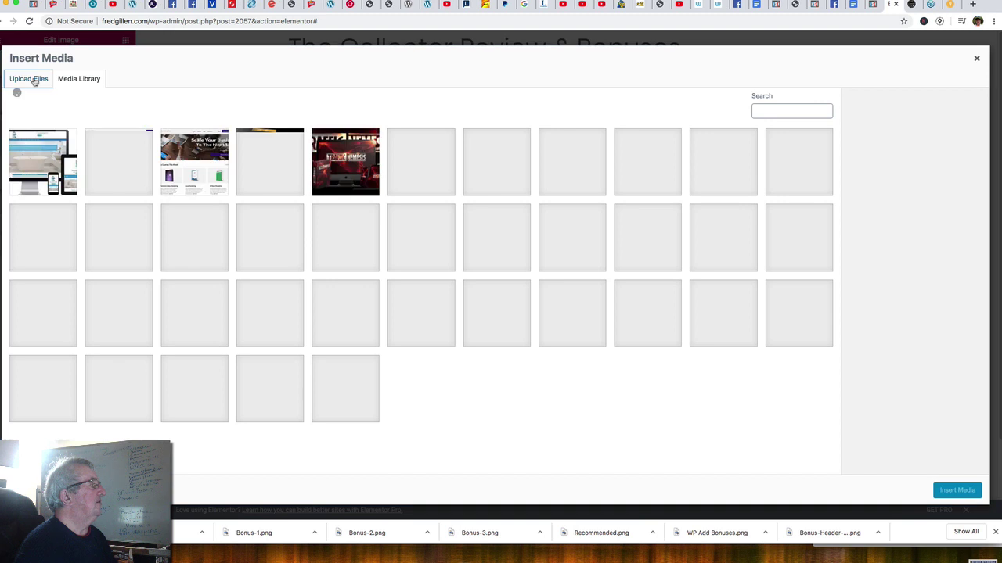
left_click(34, 81)
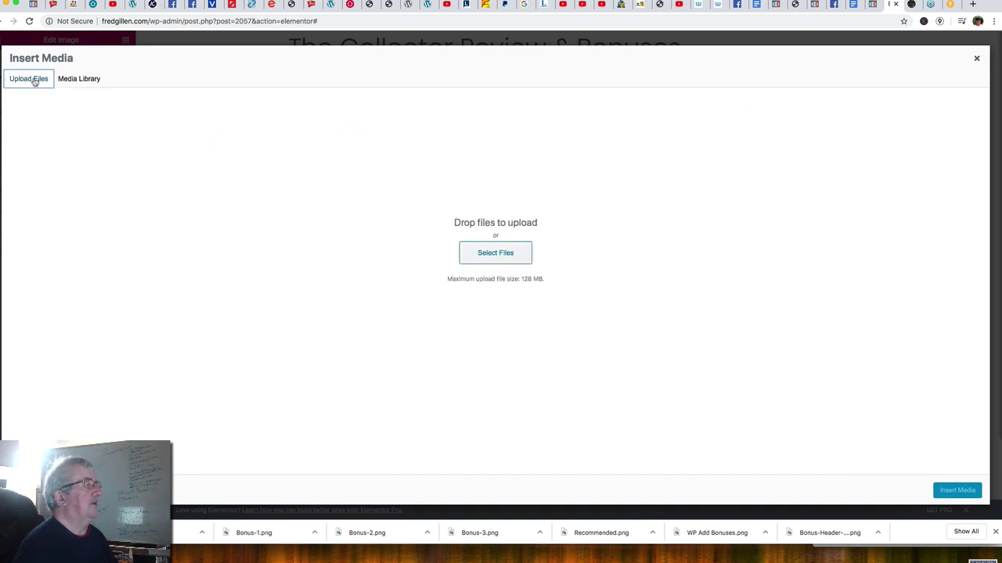
left_click(492, 254)
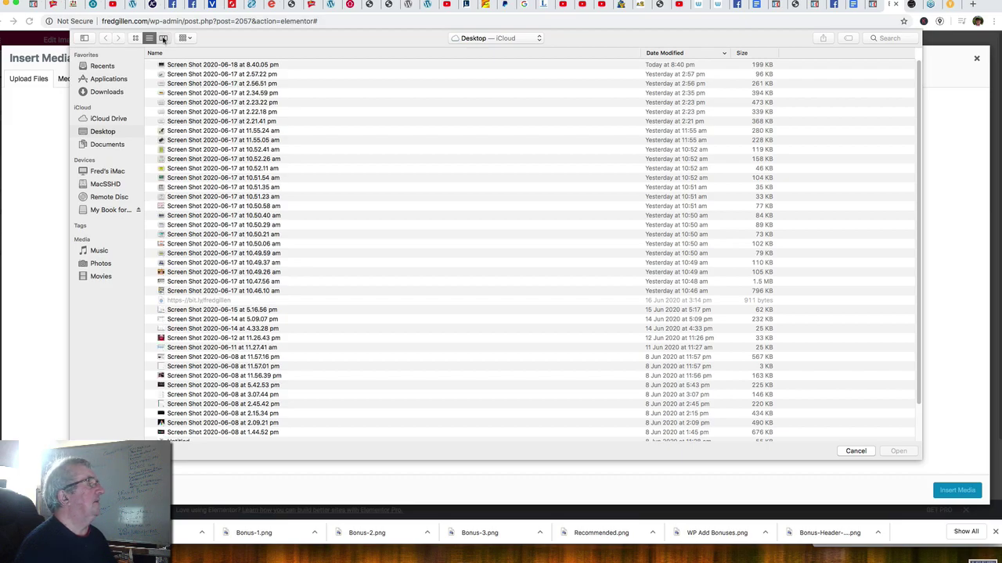
left_click(164, 38)
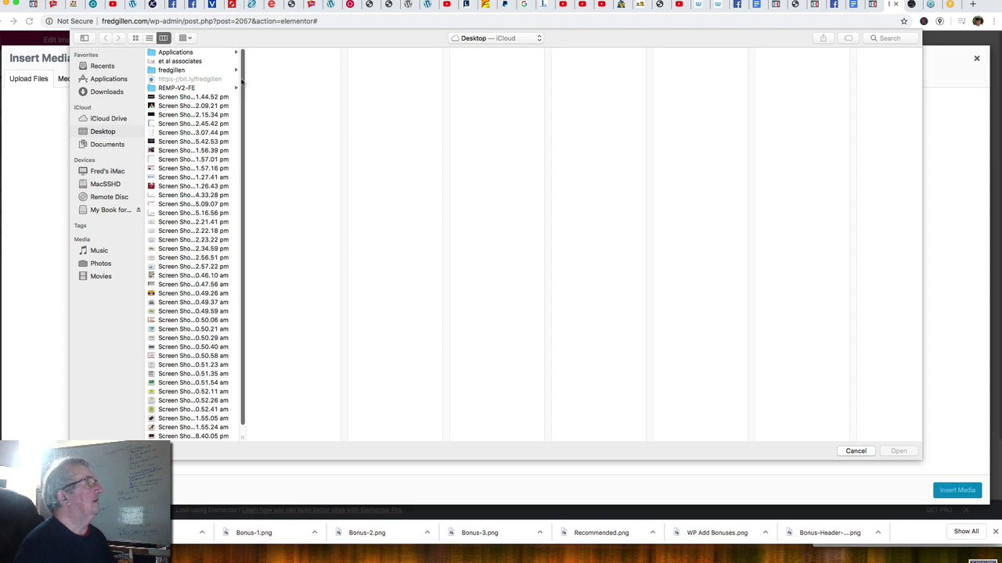
scroll(237, 181, "down", 1)
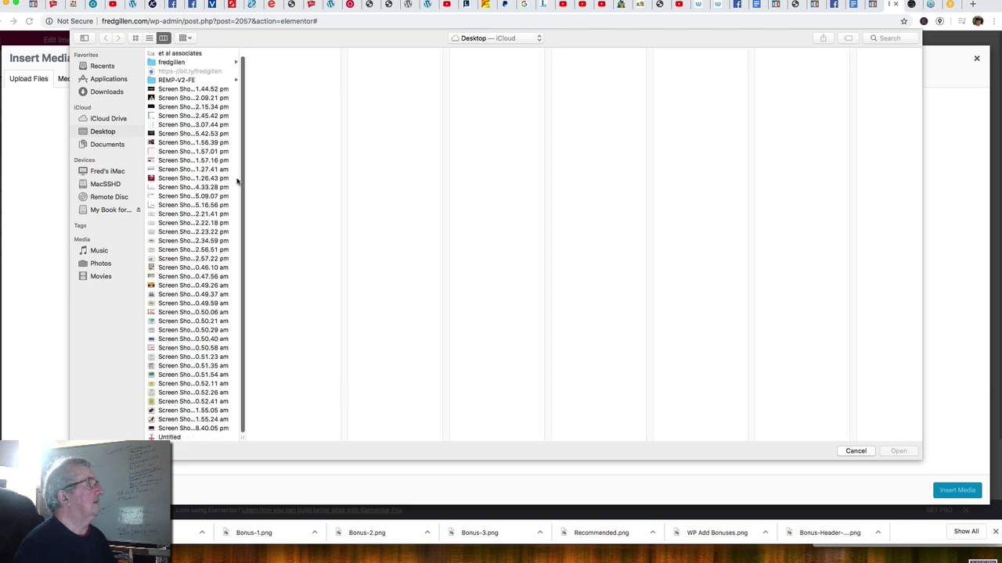
left_click(177, 428)
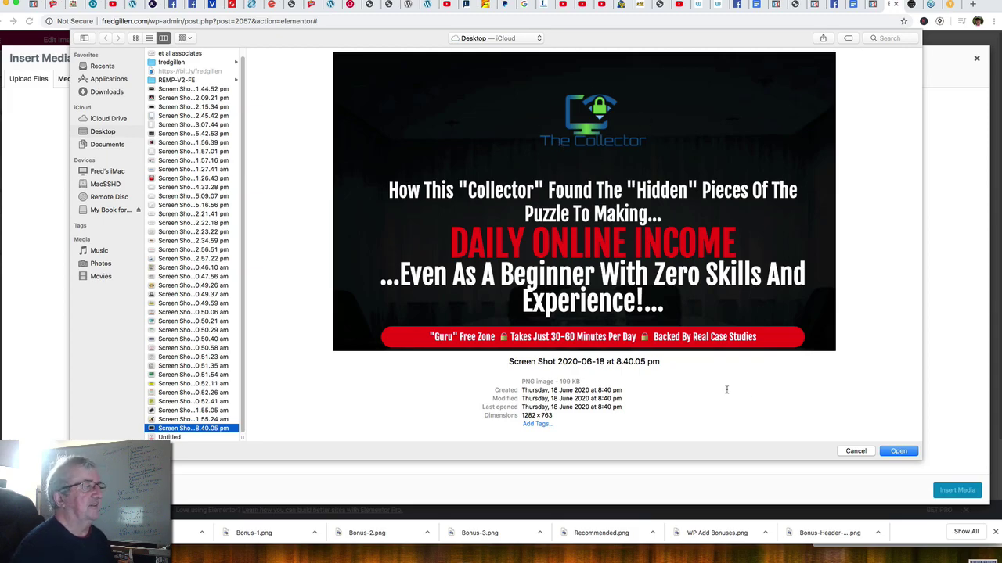
left_click(900, 452)
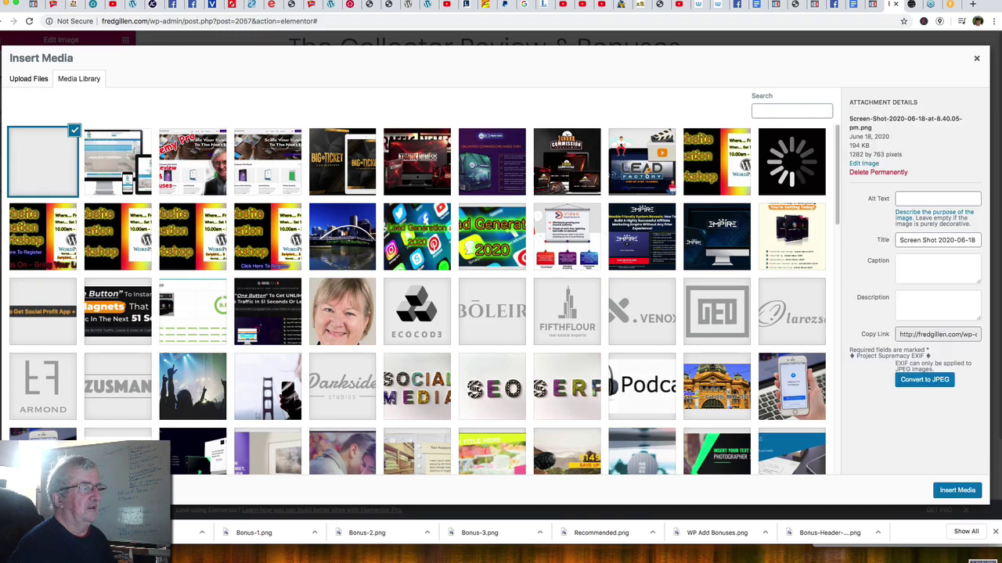
left_click(958, 491)
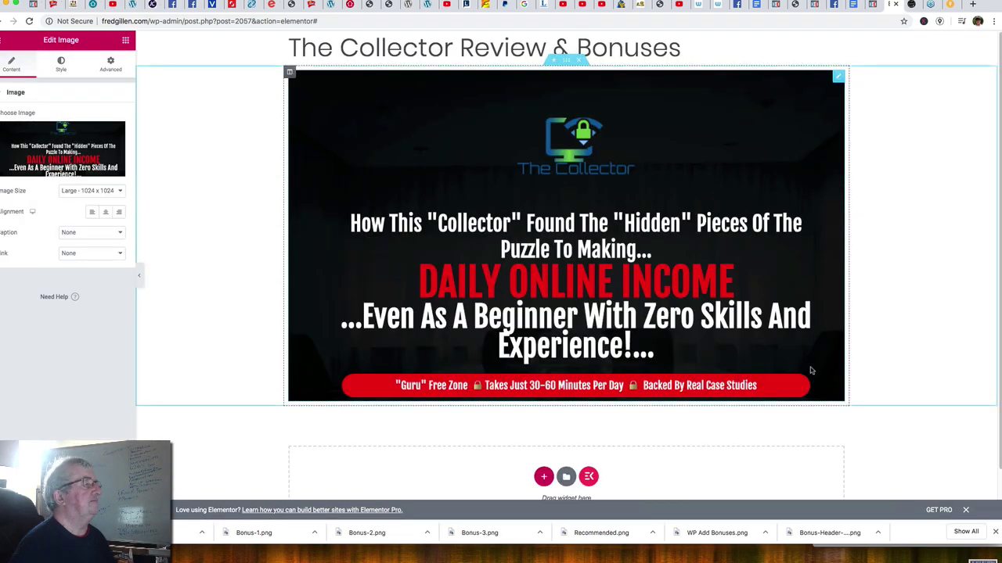
Add a single-column section below the Collector image and place a Video widget in it.
scroll(663, 309, "down", 1)
scroll(664, 309, "up", 1)
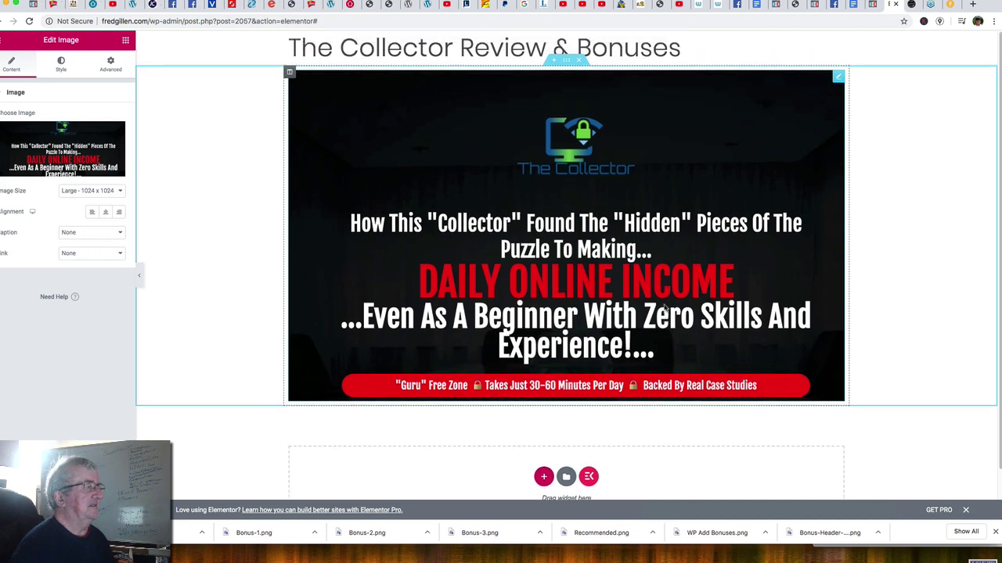
scroll(664, 309, "down", 2)
scroll(664, 309, "up", 2)
scroll(663, 309, "down", 2)
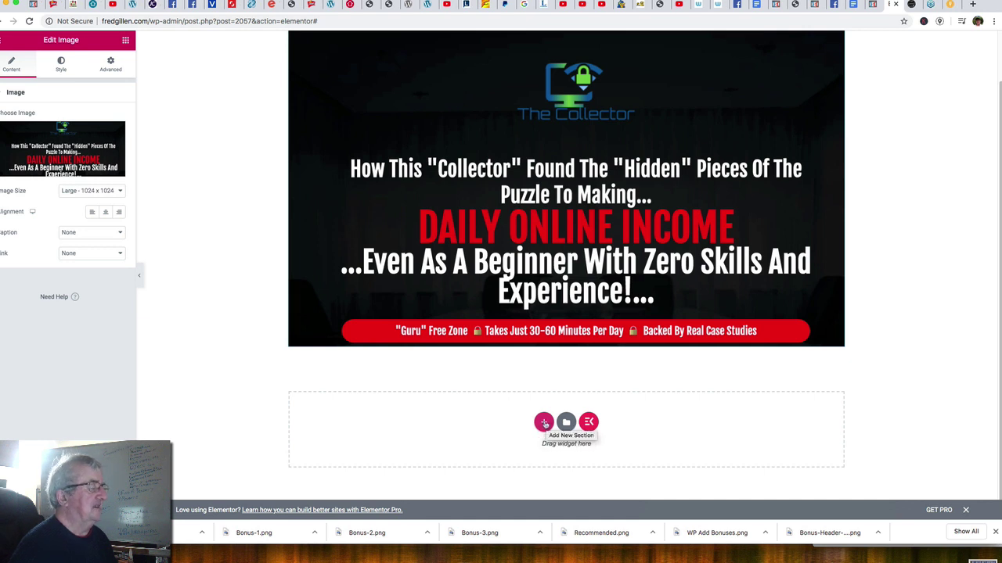
left_click(544, 423)
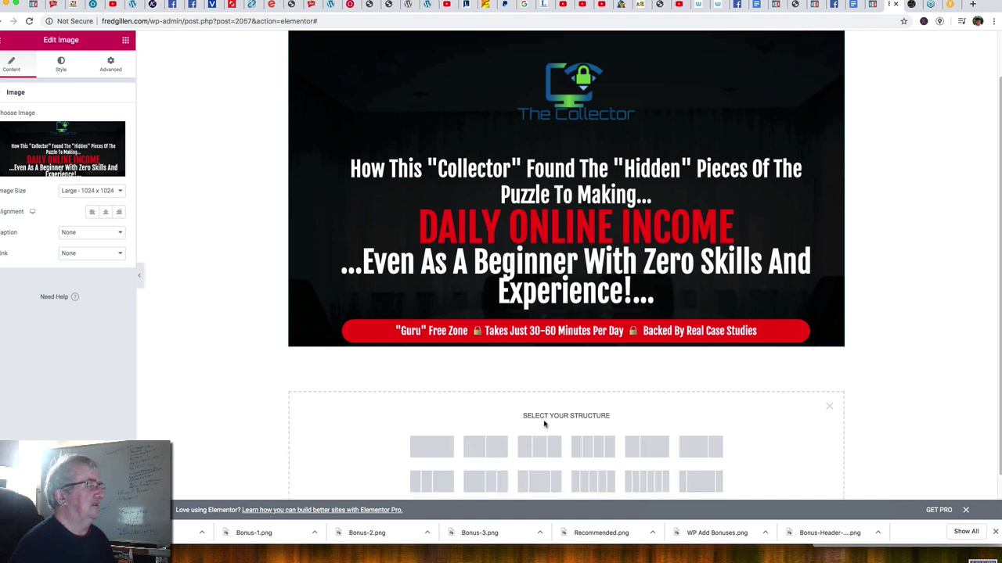
left_click(433, 449)
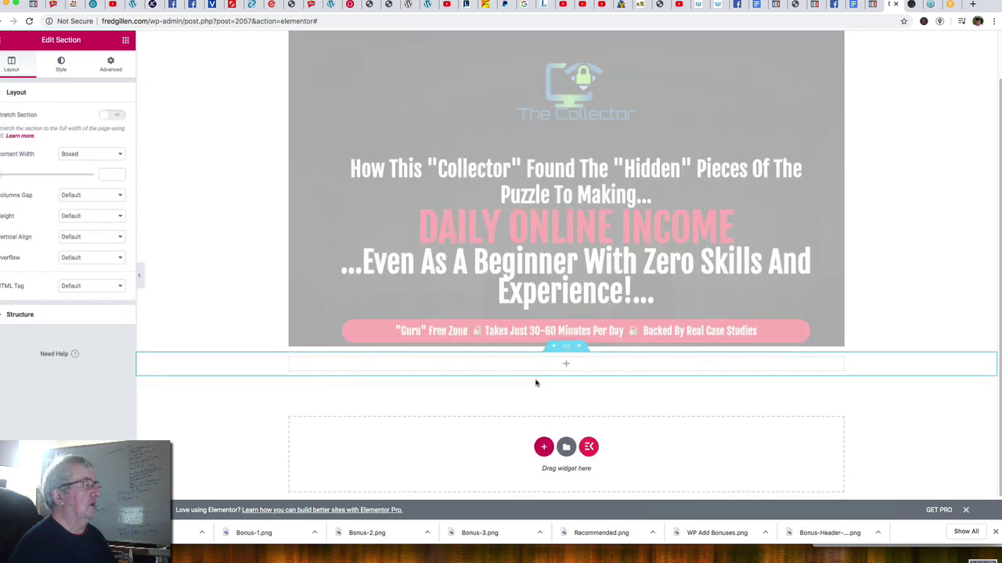
left_click(566, 367)
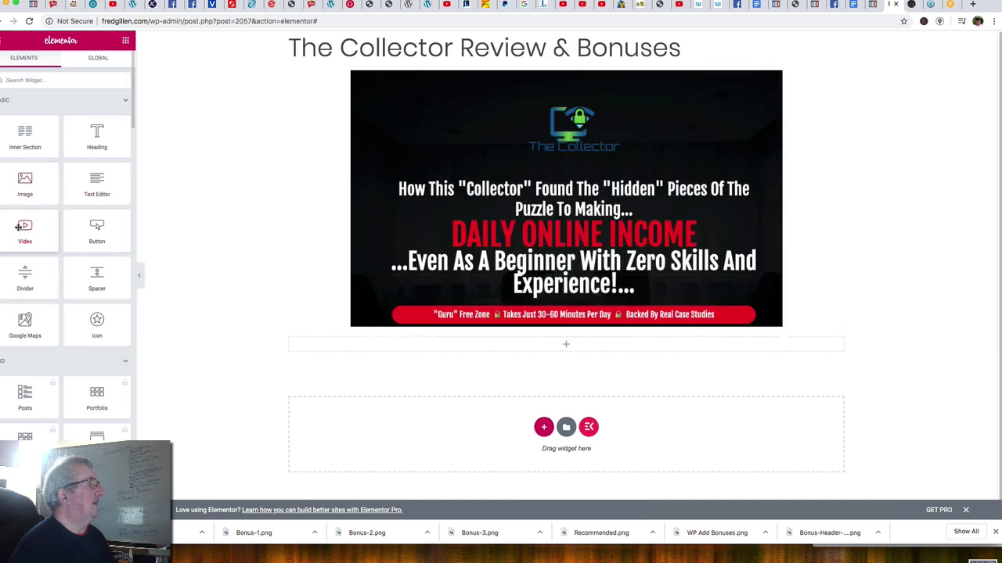
left_click_drag(41, 236, 578, 348)
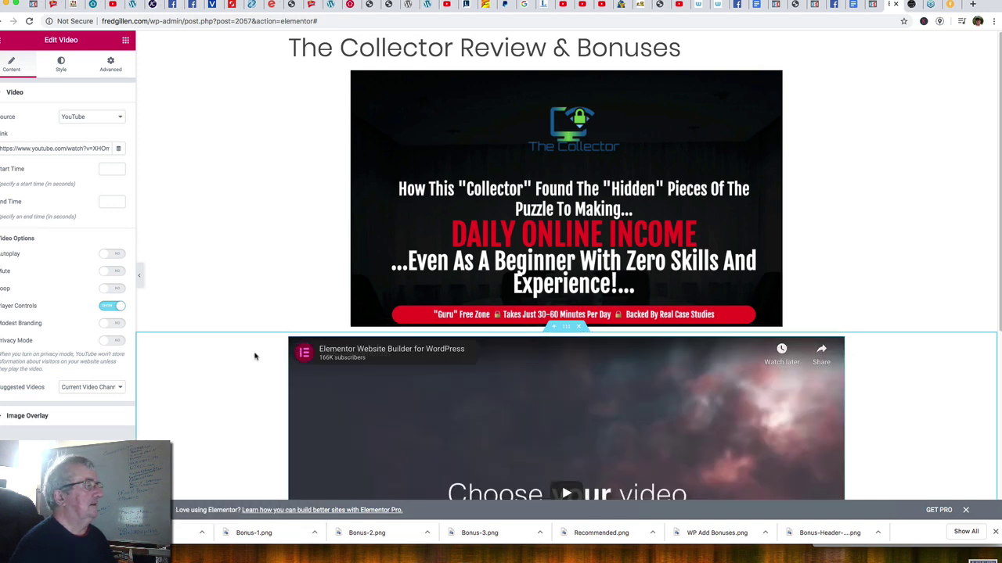
Add a single-column section below the video and place a Heading widget in it.
scroll(255, 356, "down", 5)
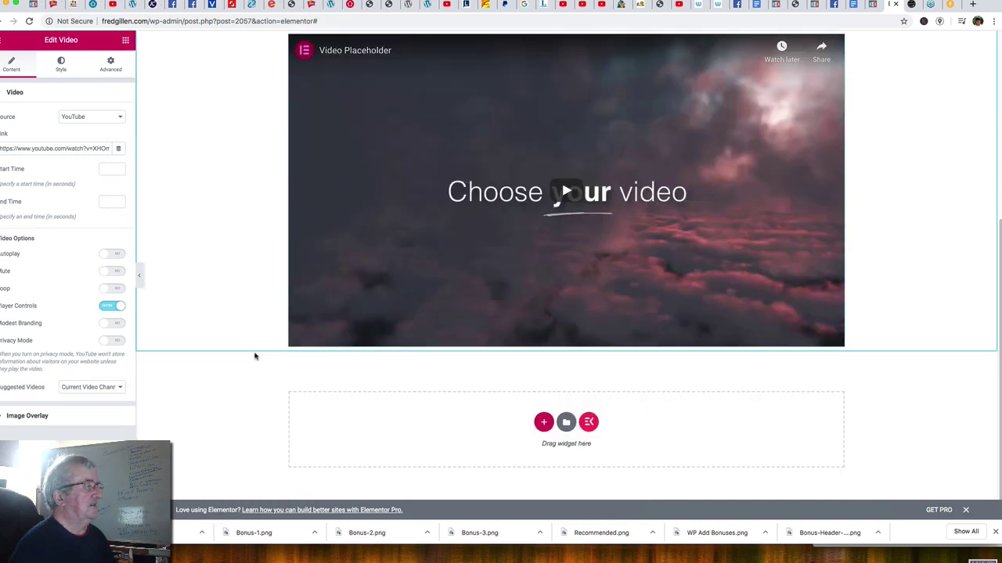
left_click(543, 422)
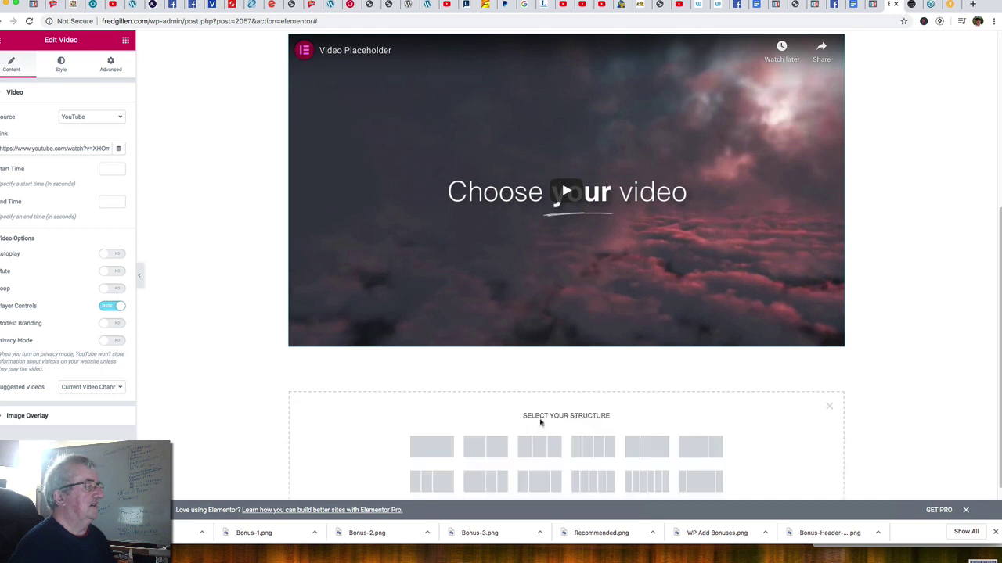
left_click(434, 449)
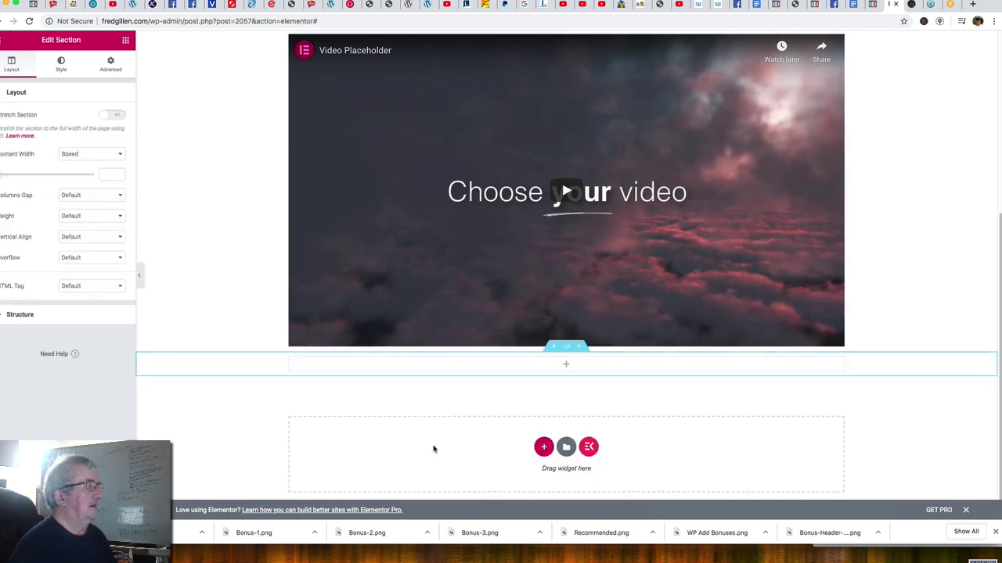
left_click(567, 366)
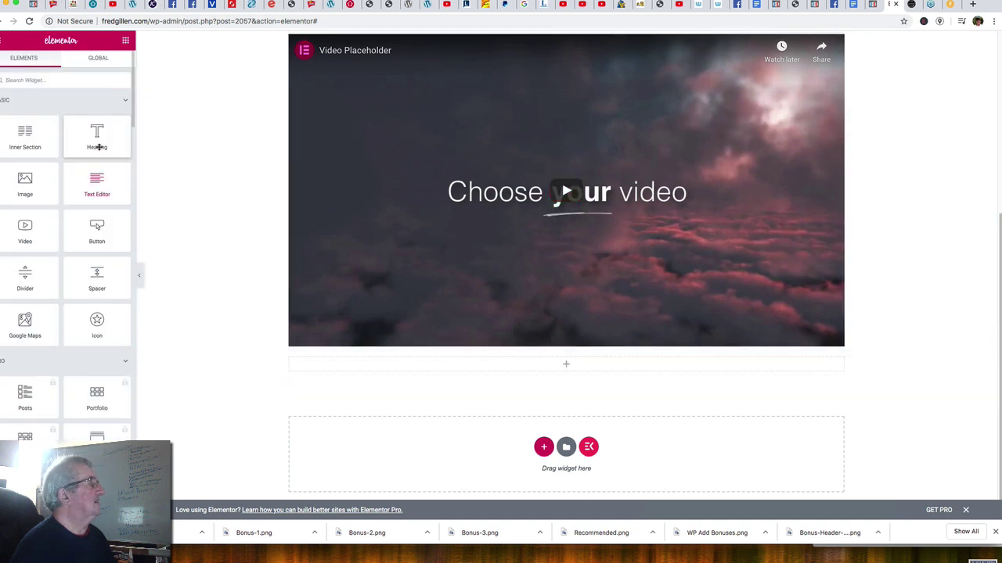
left_click_drag(98, 142, 560, 368)
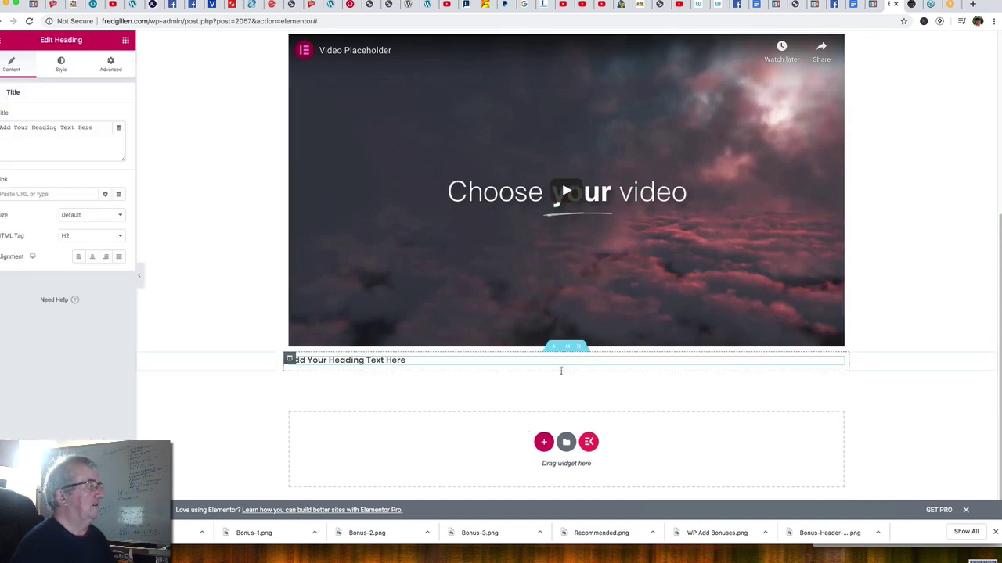
Replace the placeholder text of the heading below the video with "My bonuses".
left_click_drag(414, 359, 284, 362)
key("BackSpace")
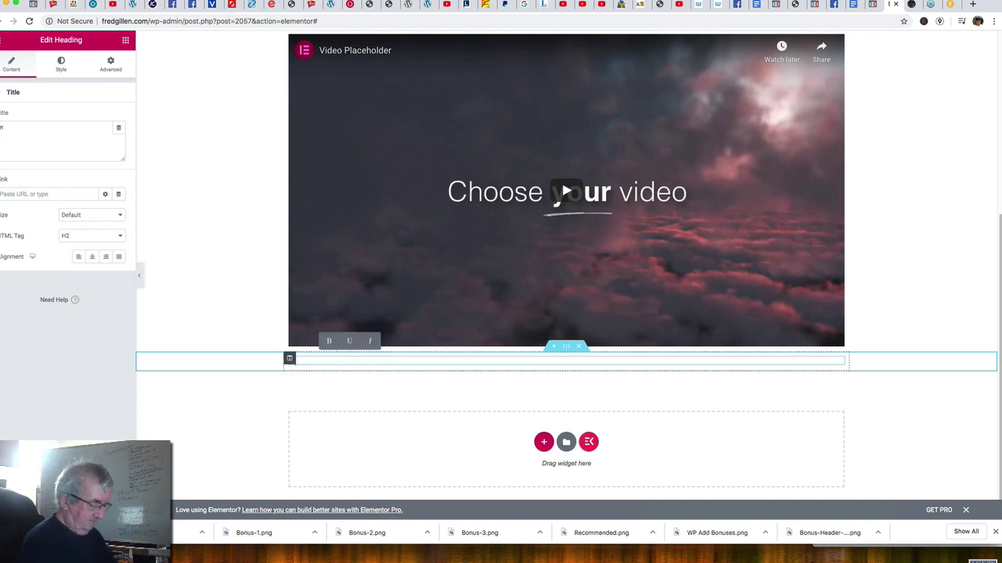
type("y bonuses")
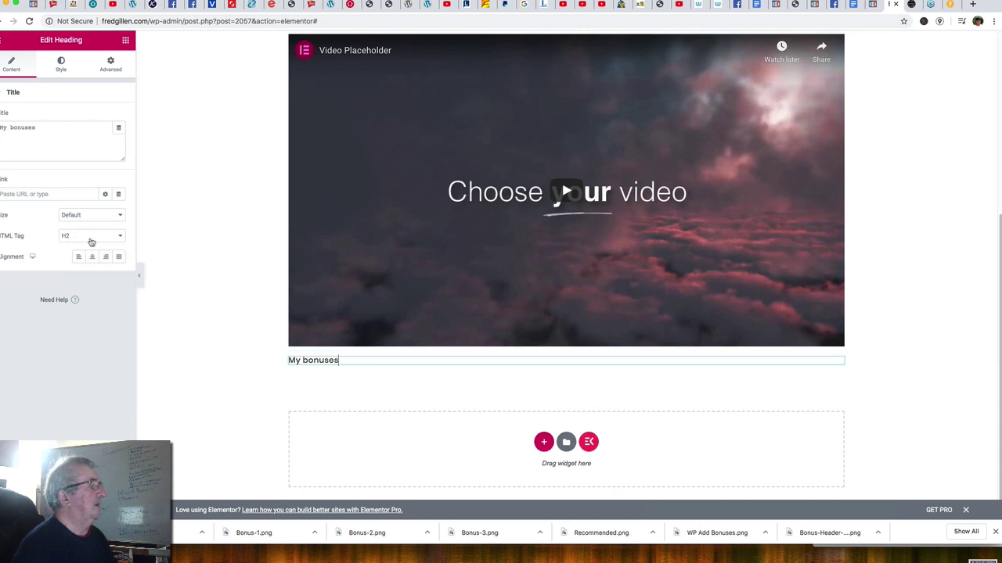
Set the typography size of the "My bonuses" heading to 49 px.
left_click(61, 64)
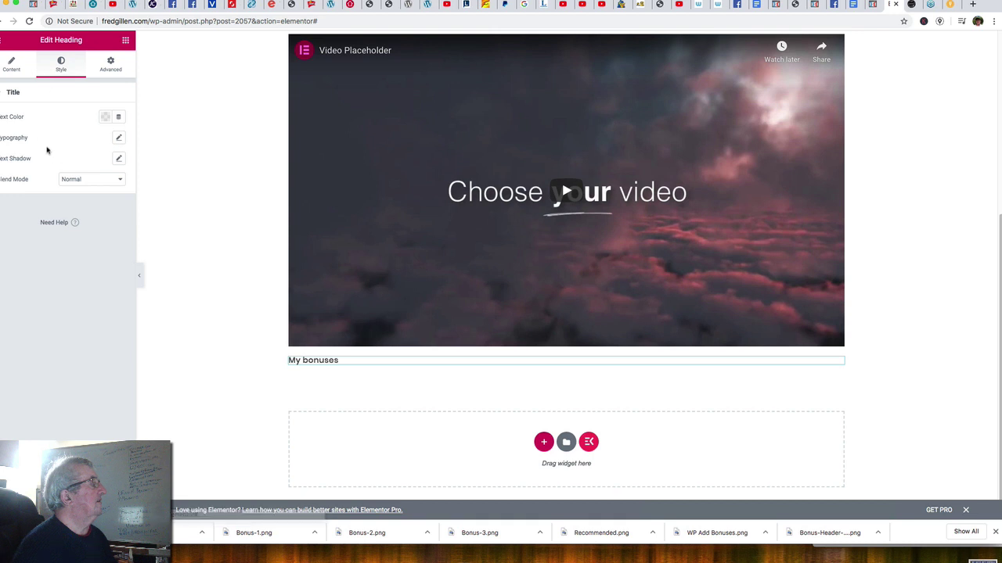
left_click(118, 138)
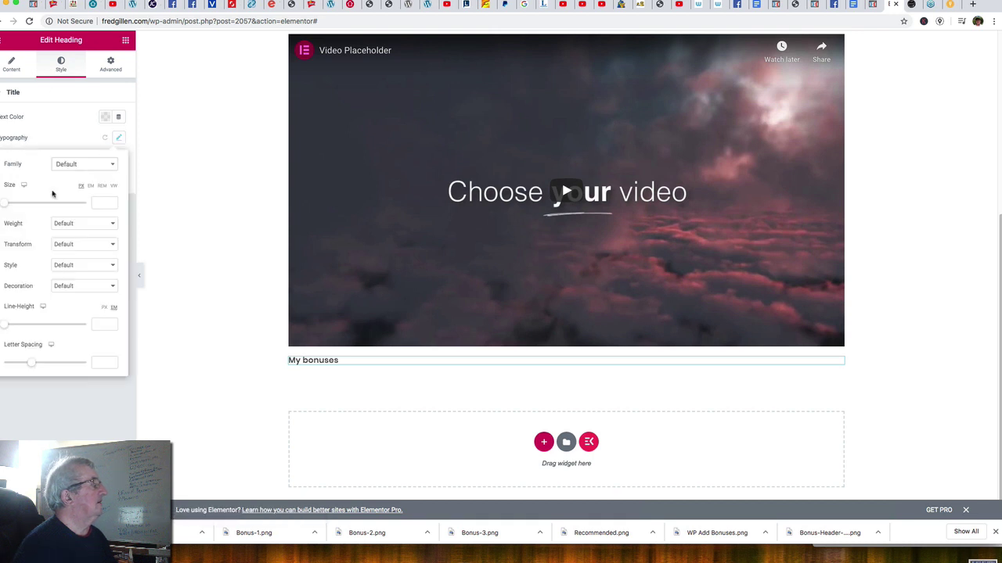
left_click_drag(4, 204, 22, 206)
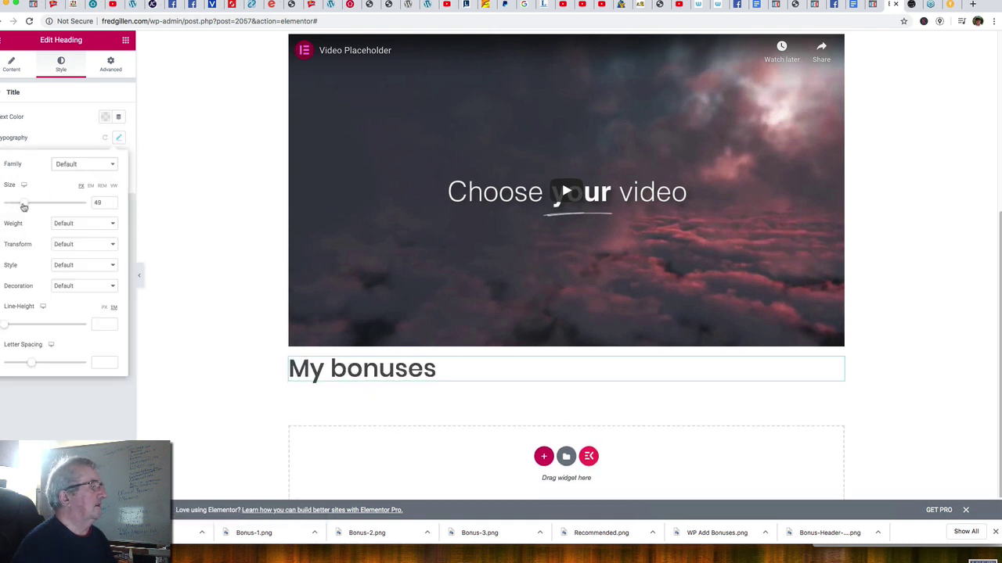
left_click(496, 387)
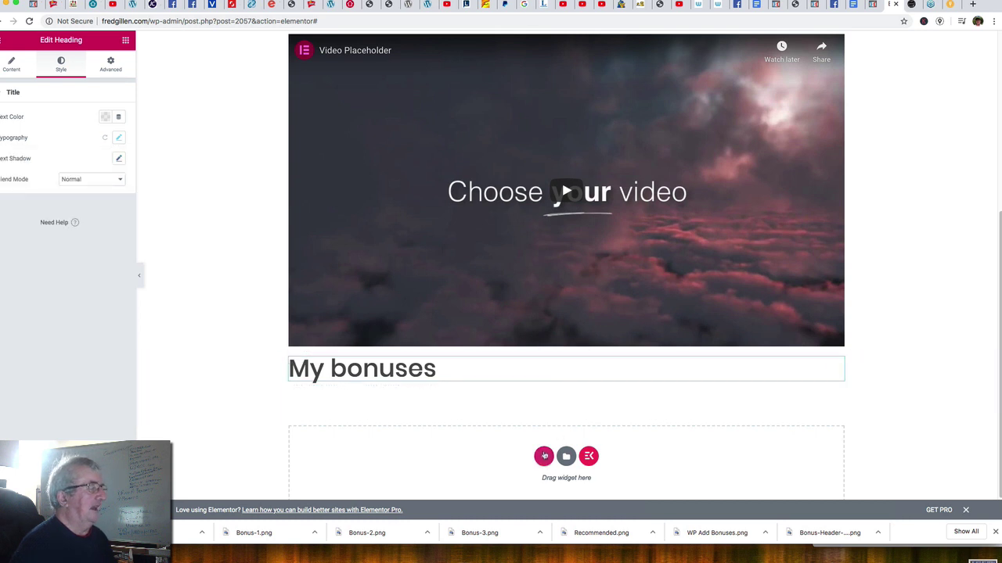
Add a single-column section below the "My bonuses" heading and place an Image widget in it.
left_click(544, 456)
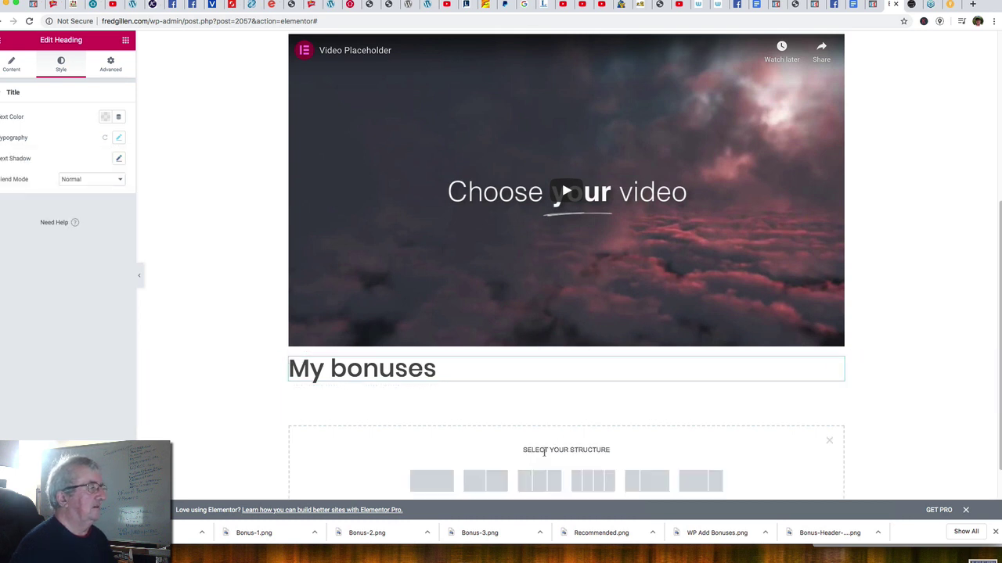
left_click(438, 482)
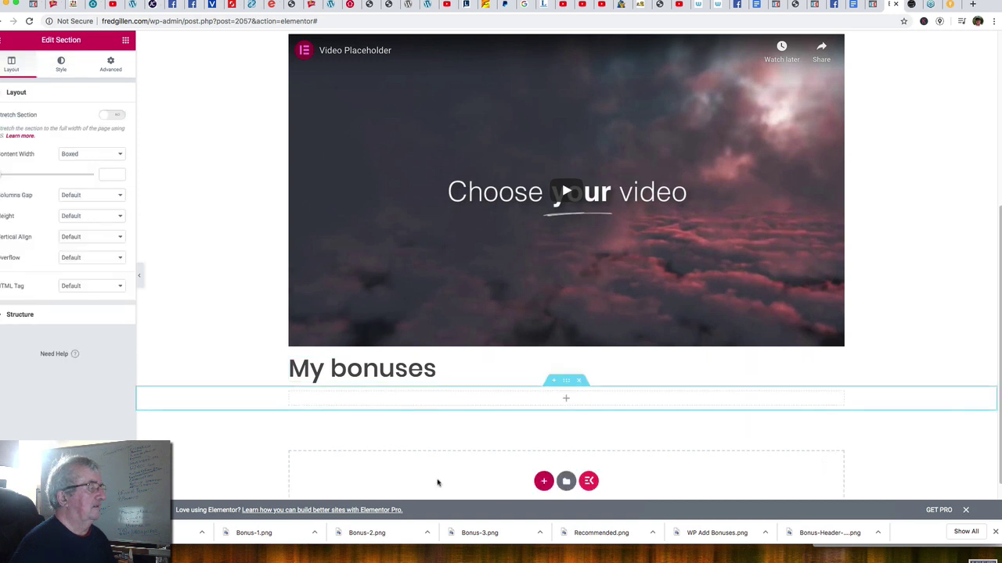
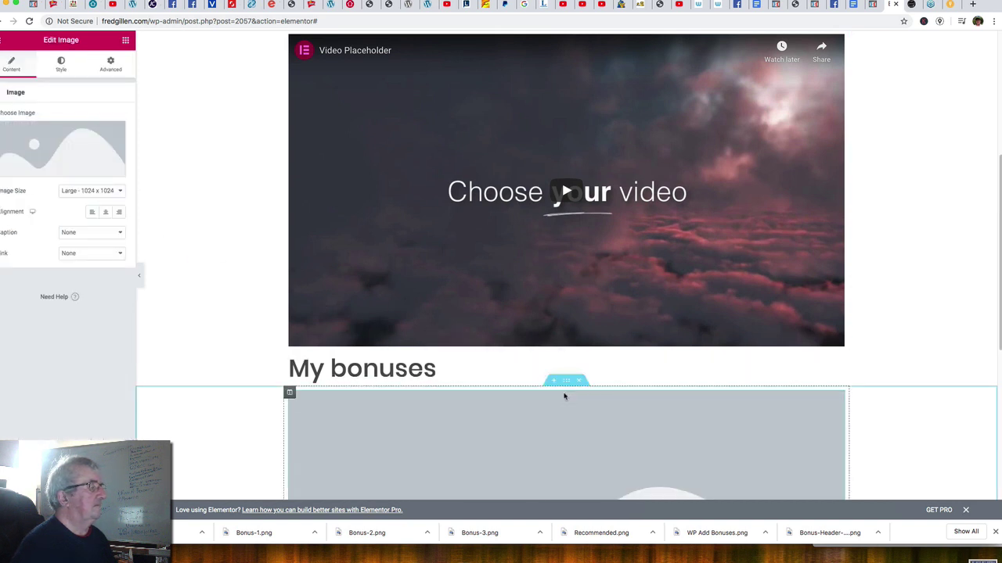
Upload Bonus-1.png through Bonus-5.png from the Downloads folder to the media library for the image widget below "My bonuses".
left_click(62, 157)
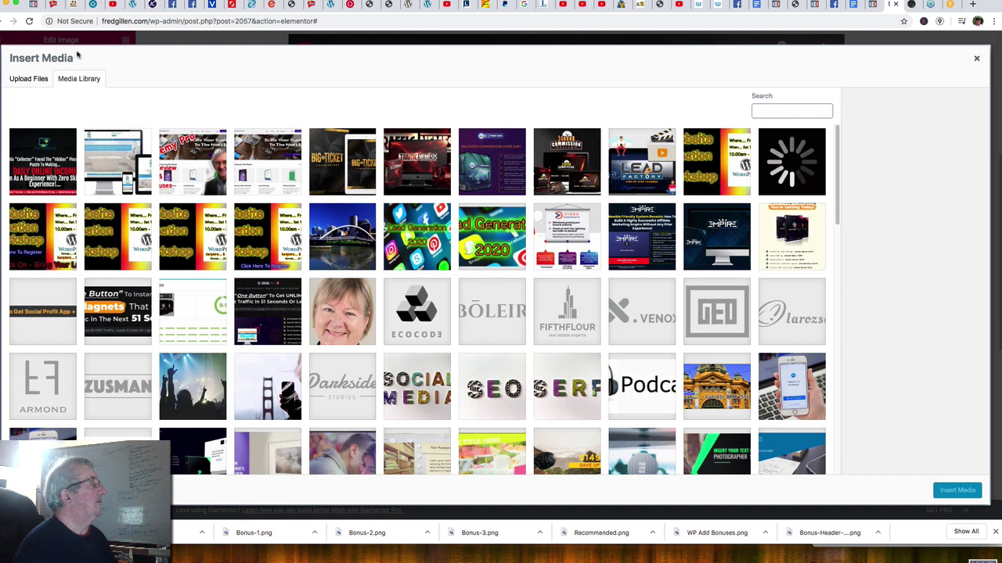
left_click(33, 81)
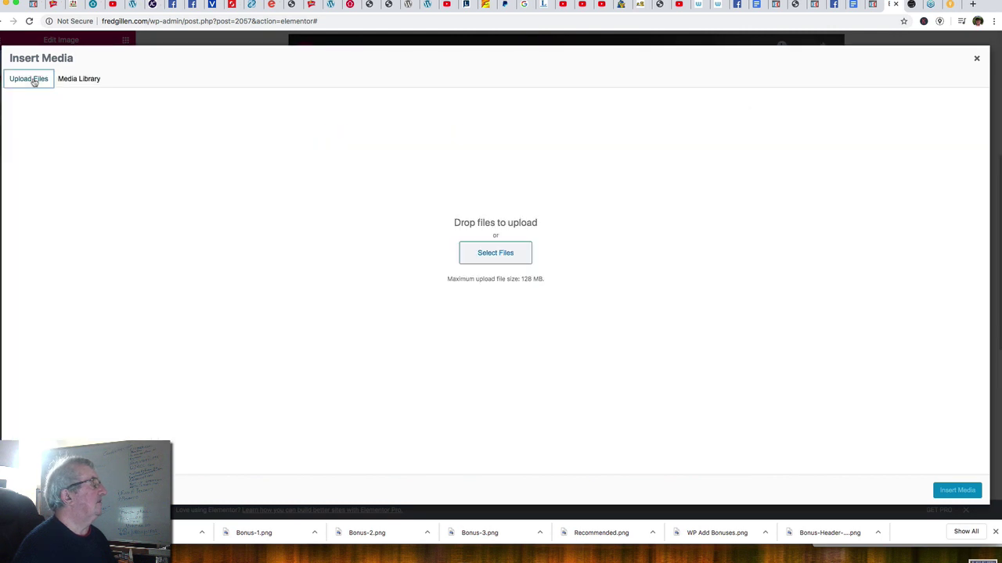
left_click(503, 255)
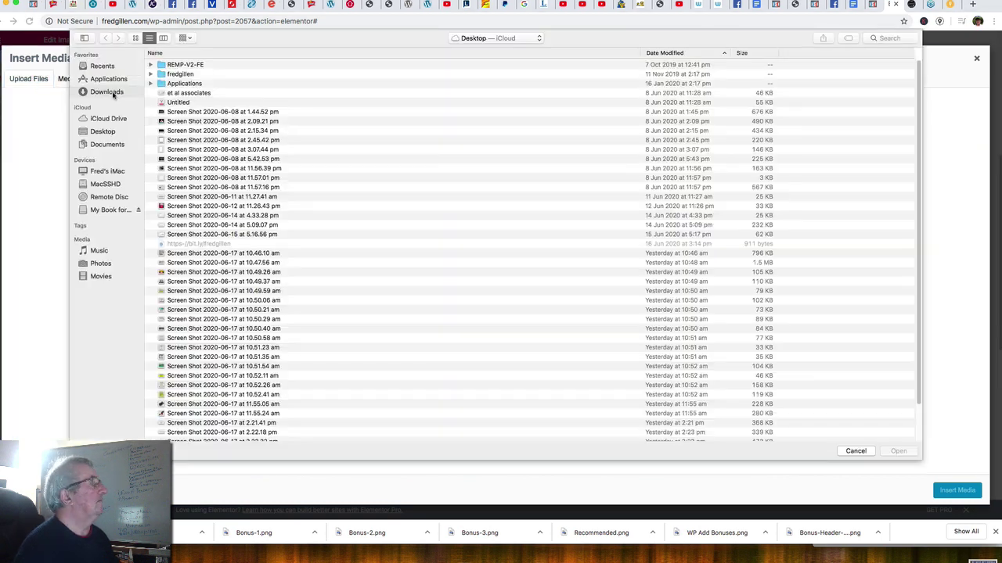
left_click(106, 93)
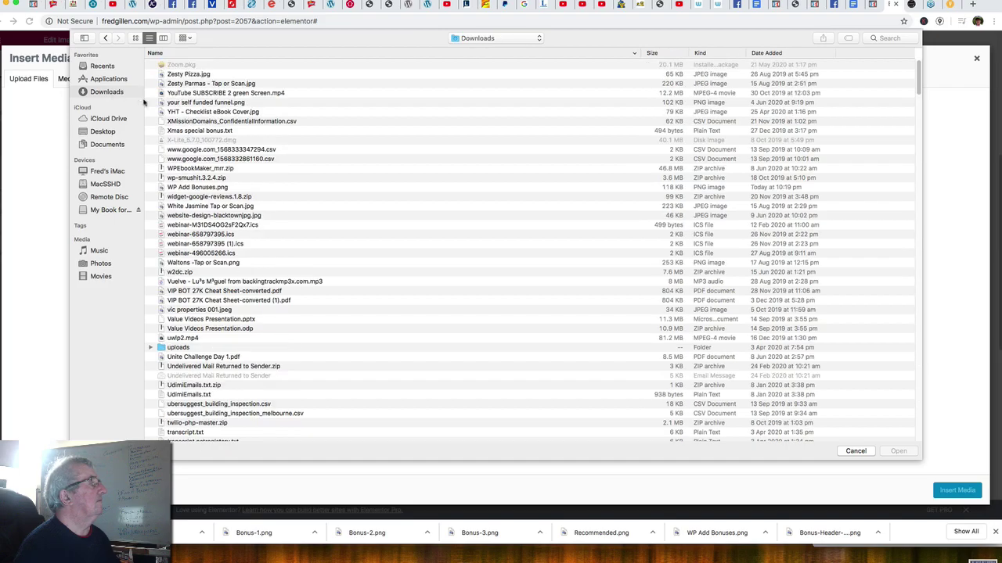
left_click(770, 54)
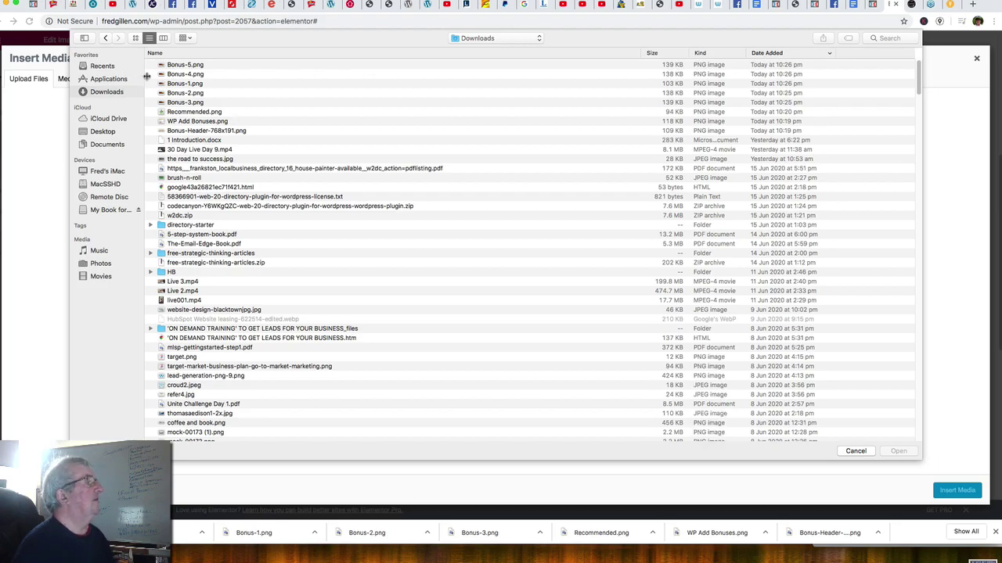
left_click(174, 66)
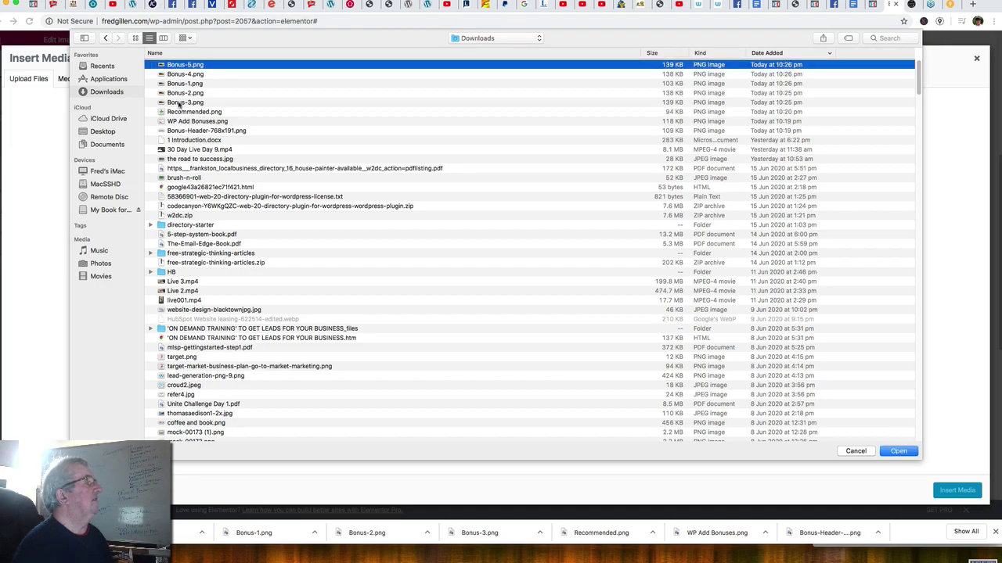
left_click(178, 103, "shift")
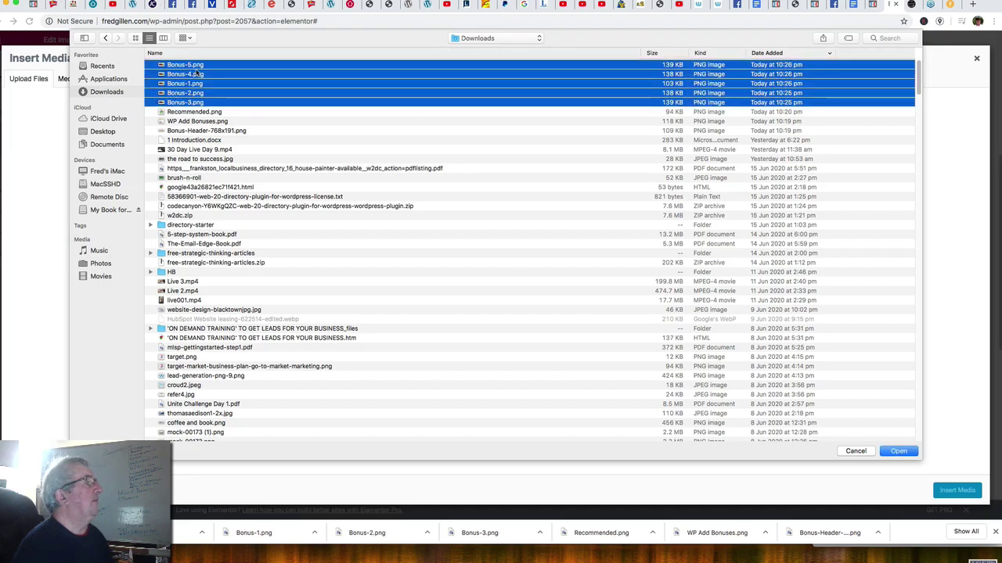
left_click(898, 451)
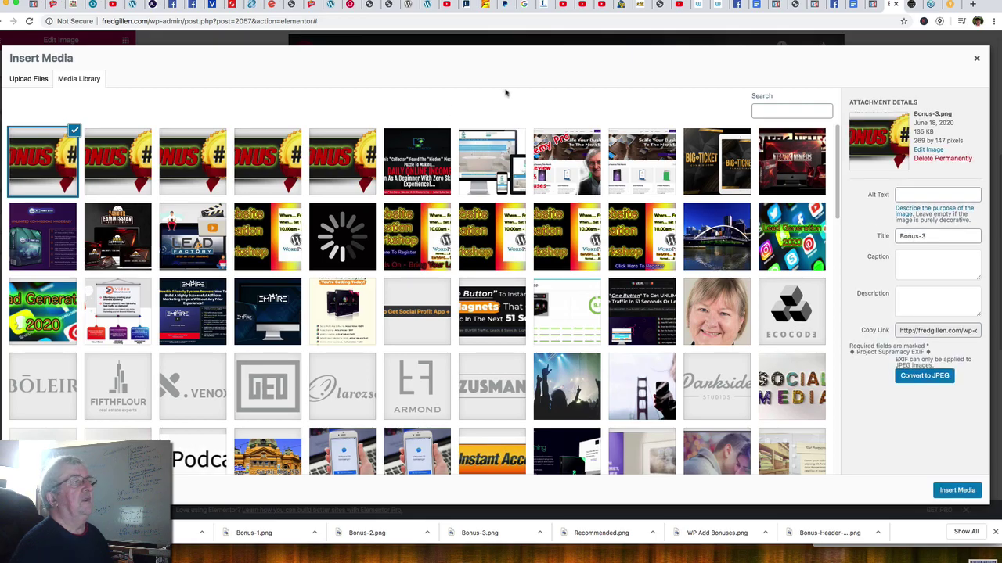
Insert Bonus-1.png into the image widget below the "My bonuses" heading and align it left.
left_click(341, 159)
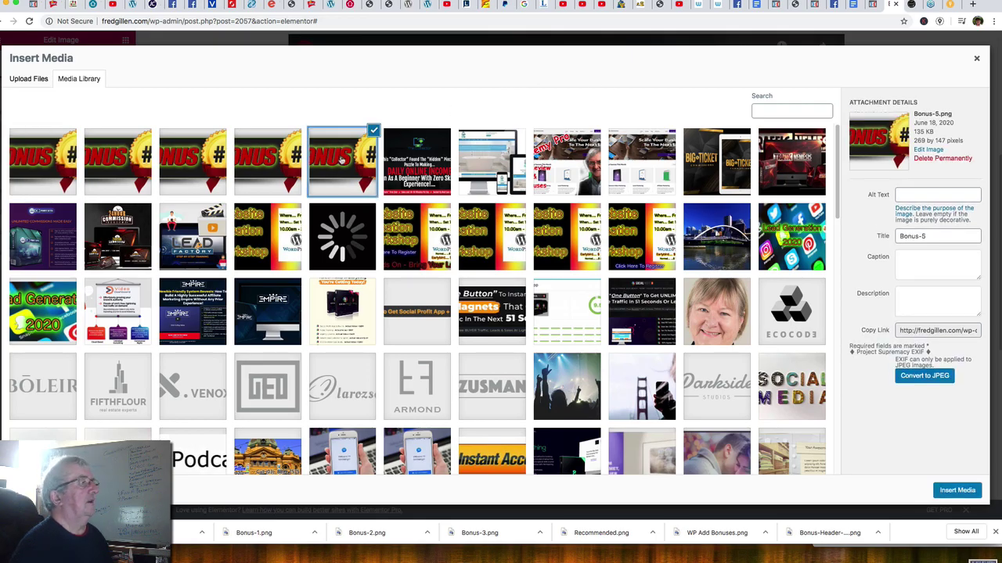
left_click(275, 158)
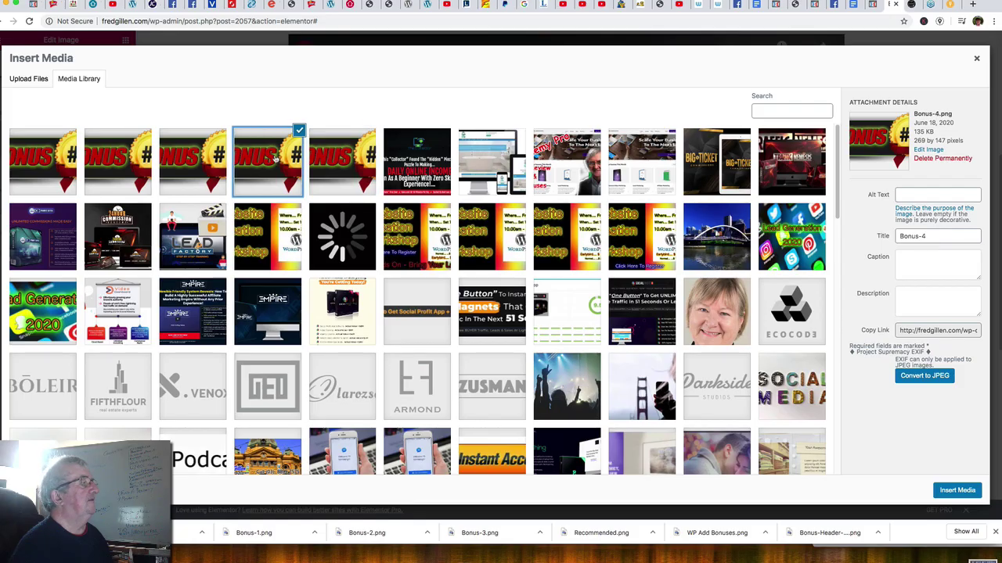
left_click(205, 159)
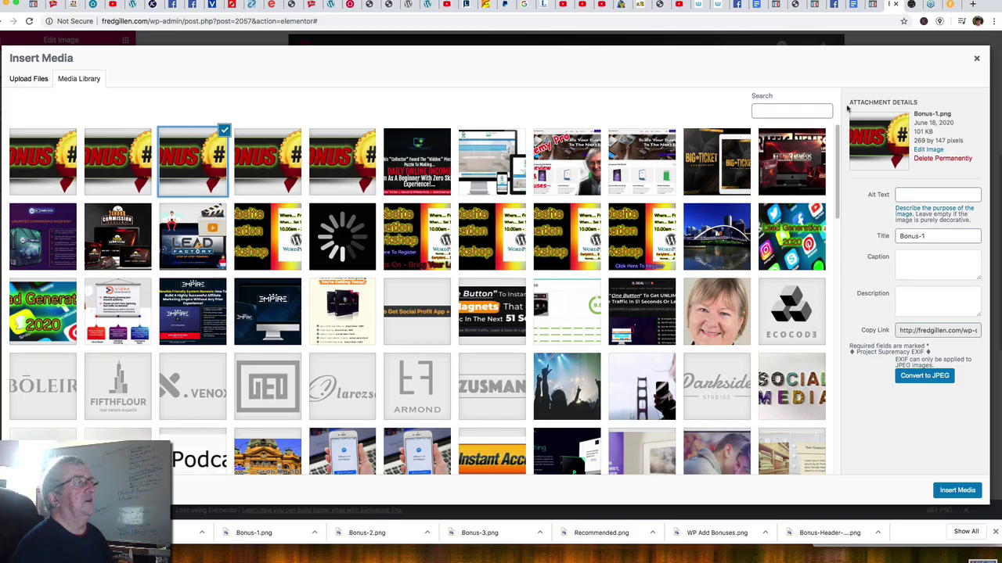
left_click(958, 491)
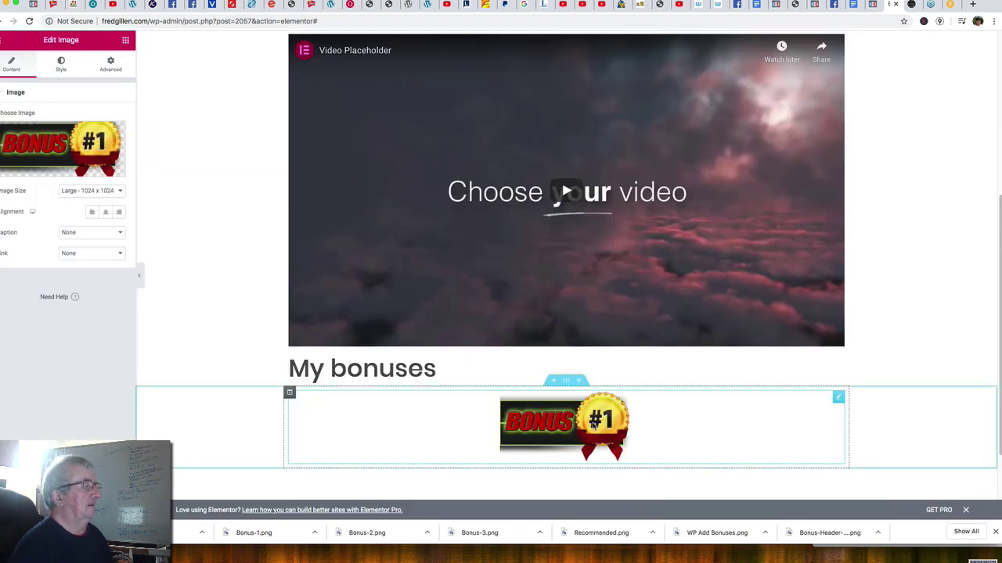
left_click(93, 212)
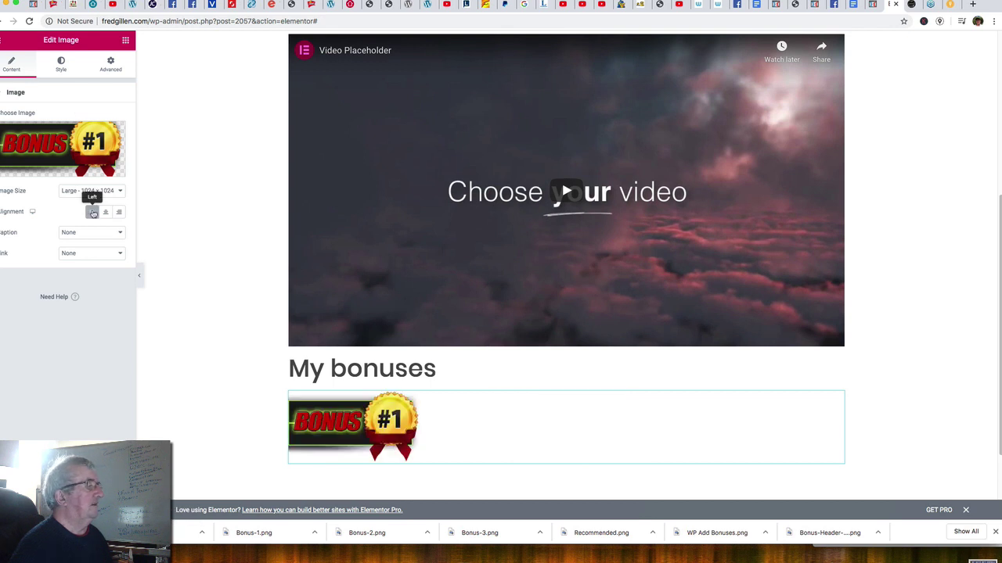
Add two single-column sections below the Bonus #1 image and place an Image widget in the lower one.
scroll(490, 396, "down", 3)
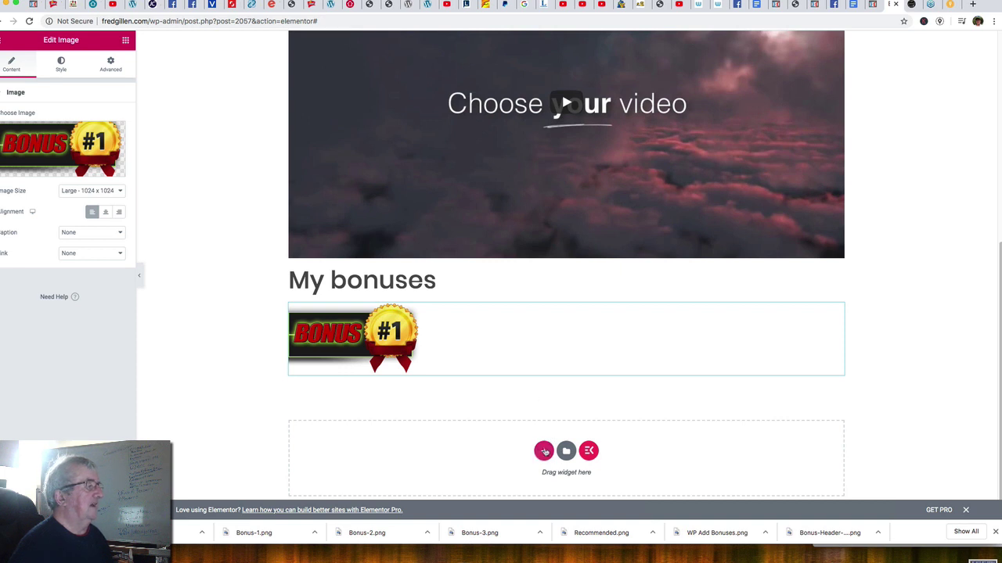
left_click(544, 452)
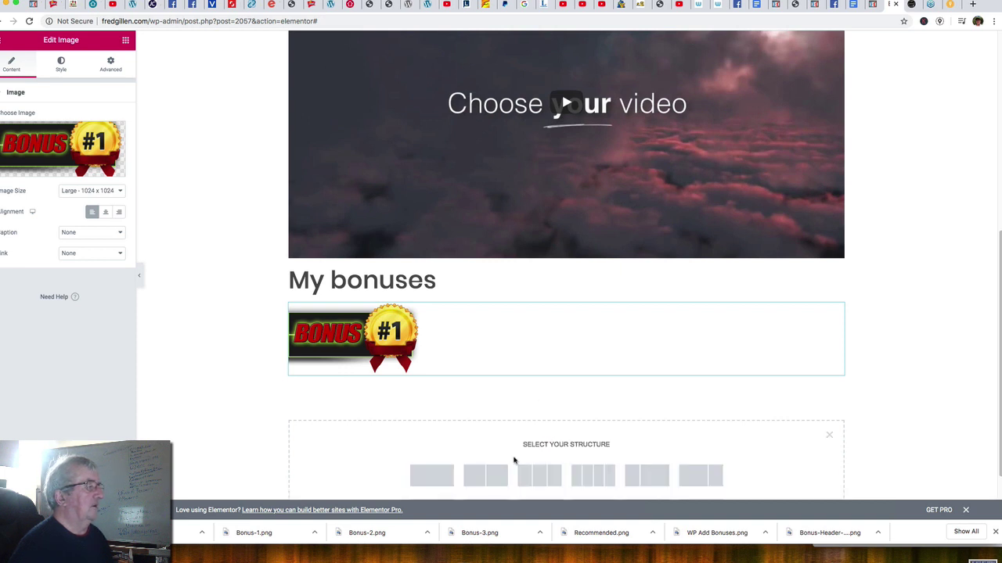
left_click(436, 476)
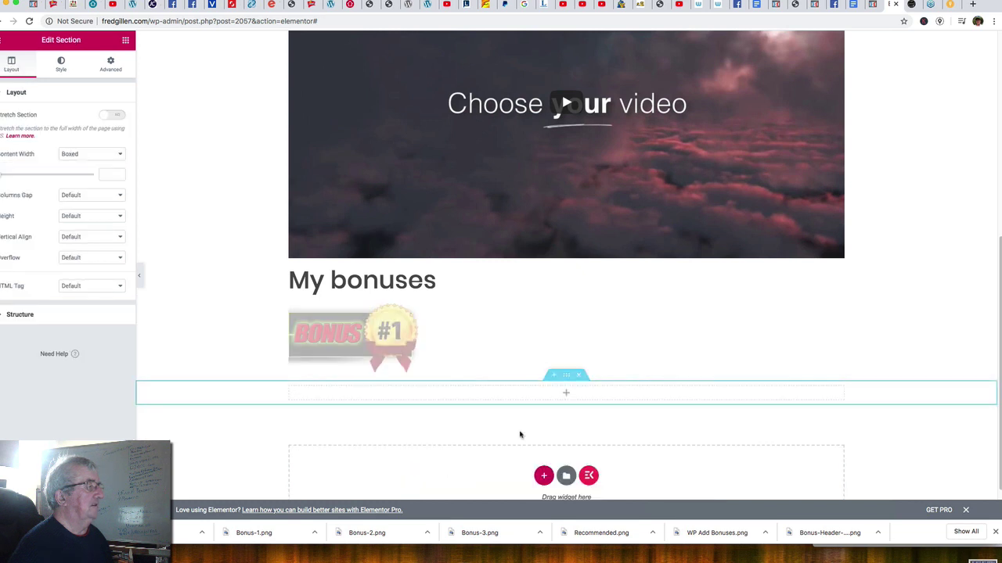
left_click(541, 475)
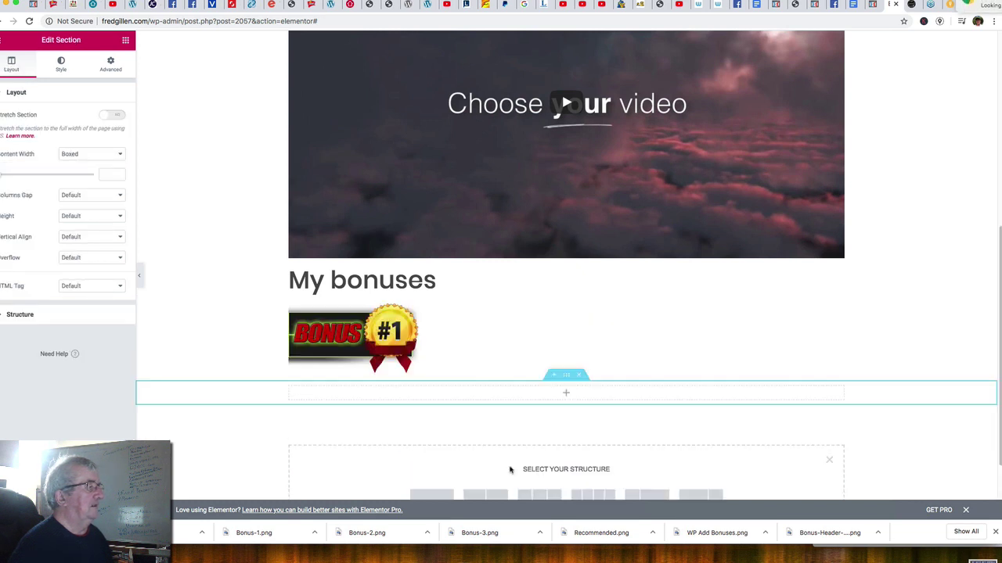
left_click(436, 493)
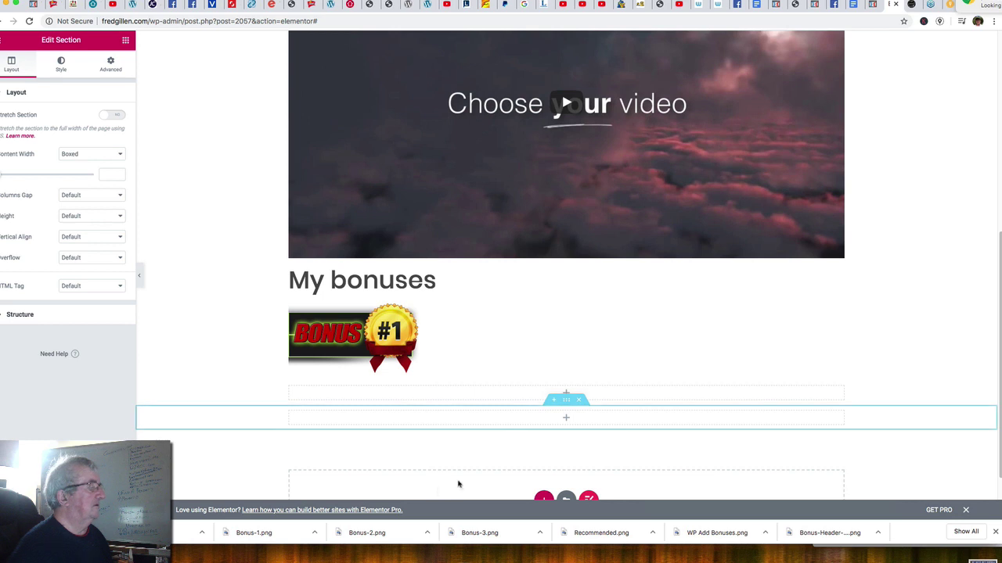
scroll(355, 415, "down", 2)
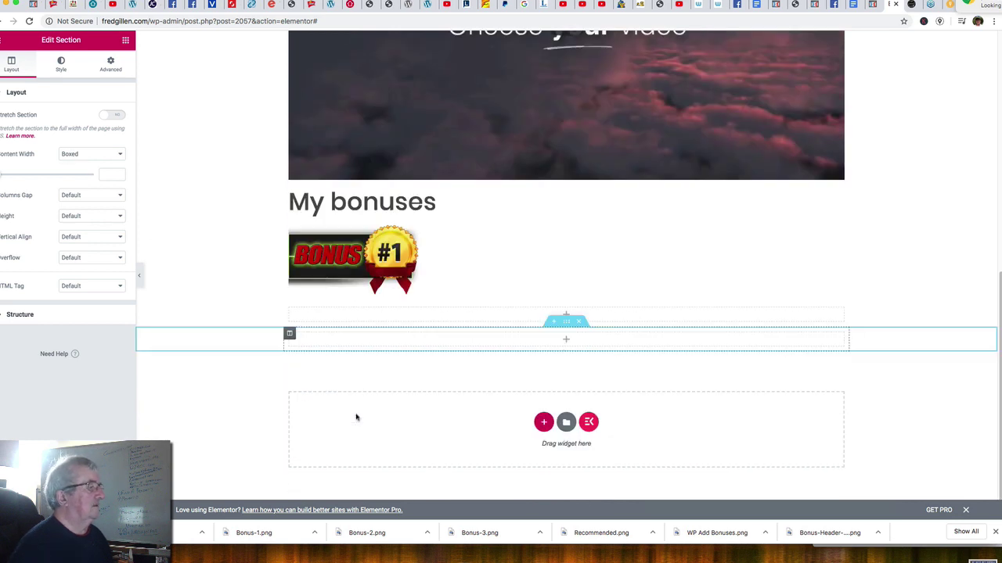
left_click(568, 341)
left_click_drag(26, 182, 574, 338)
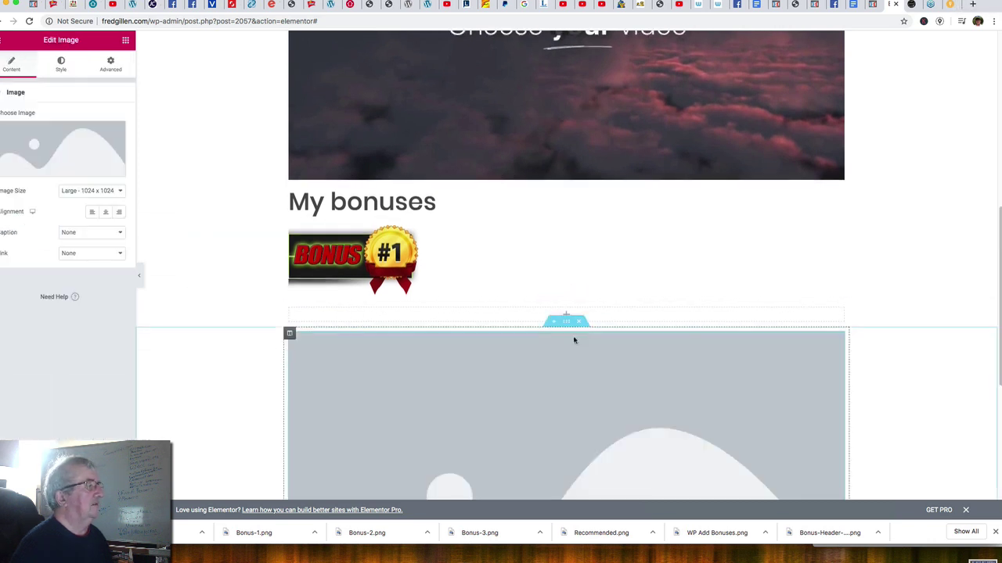
Insert Bonus-2.png from the media library into the new image widget and align it left.
left_click(53, 156)
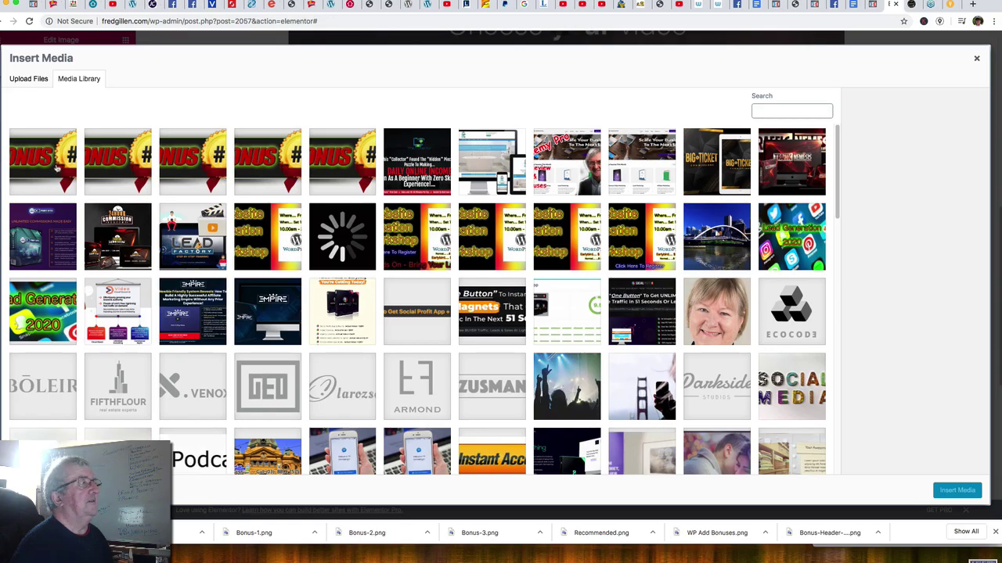
left_click(56, 167)
left_click(112, 168)
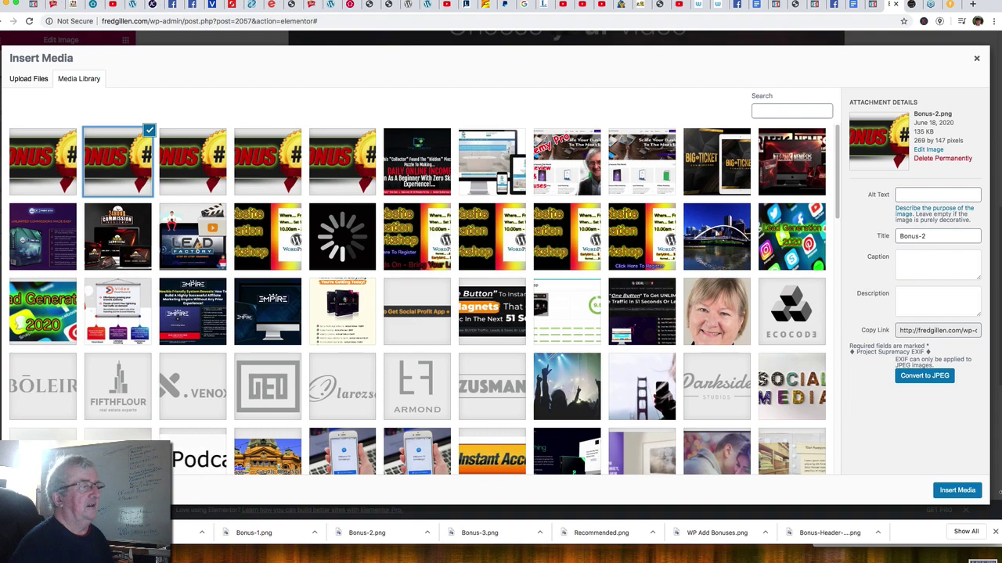
left_click(954, 492)
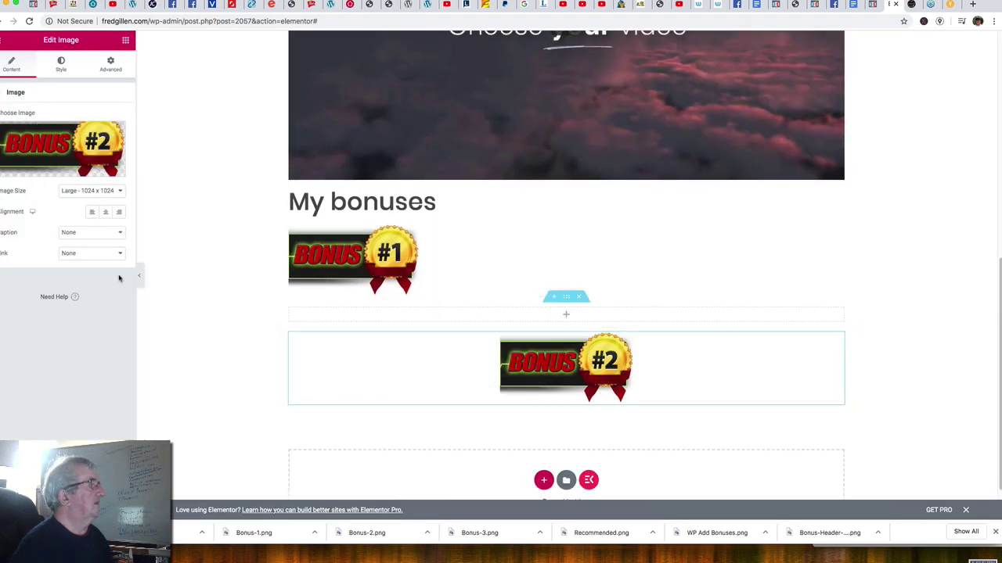
left_click(92, 211)
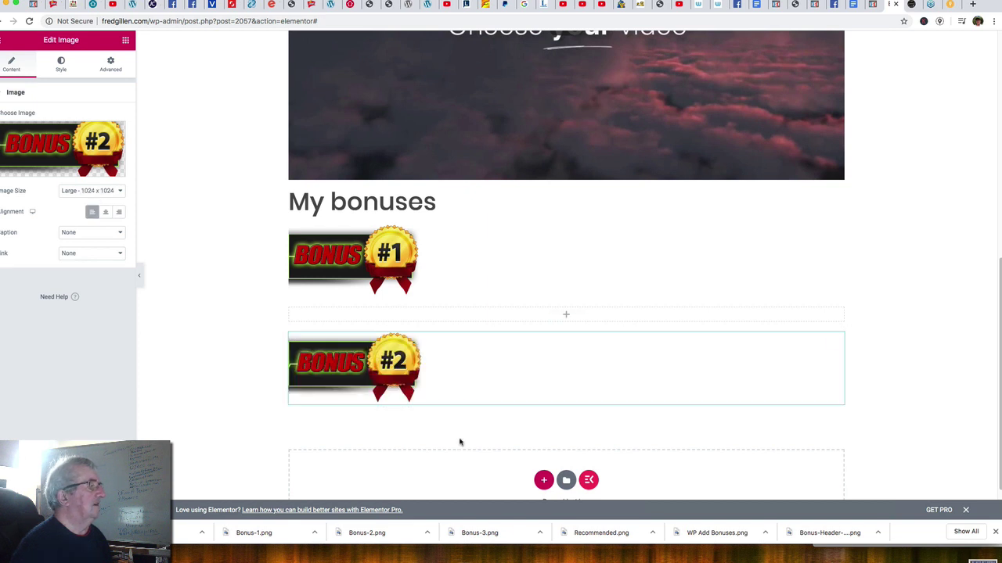
Add a single-column section between the video and the "My bonuses" heading and place a Heading widget in it.
scroll(462, 434, "down", 1)
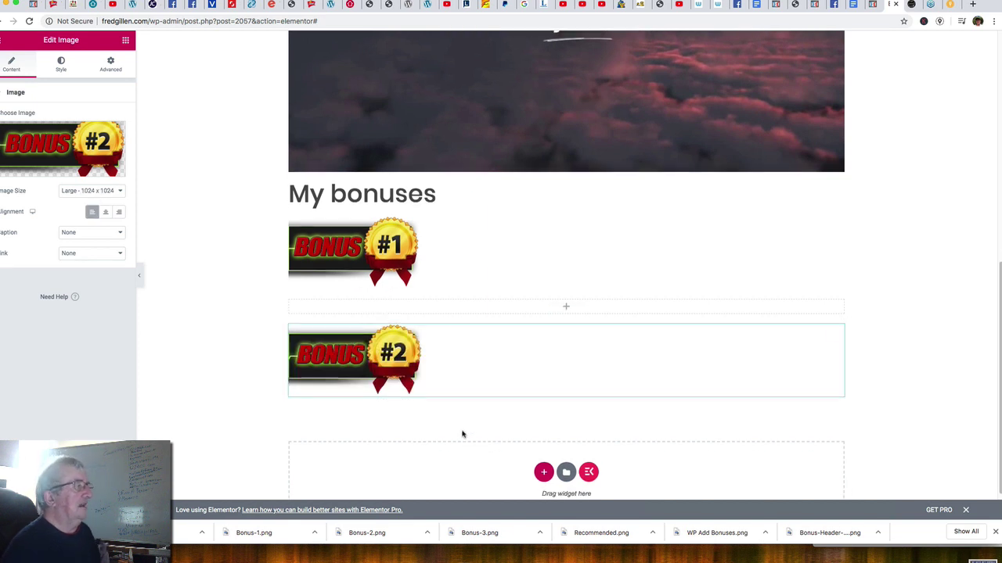
scroll(461, 435, "up", 2)
scroll(461, 434, "up", 3)
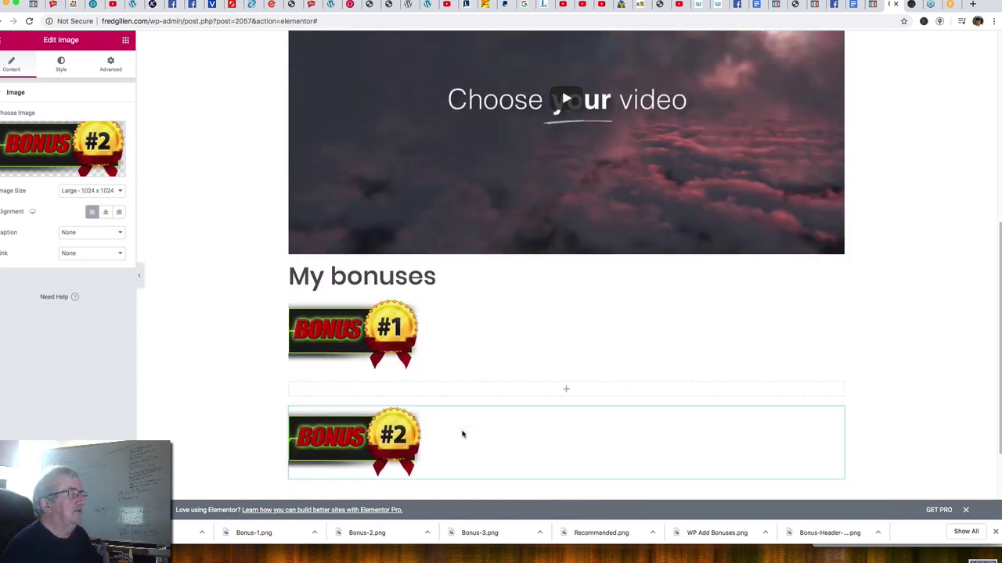
scroll(462, 434, "down", 1)
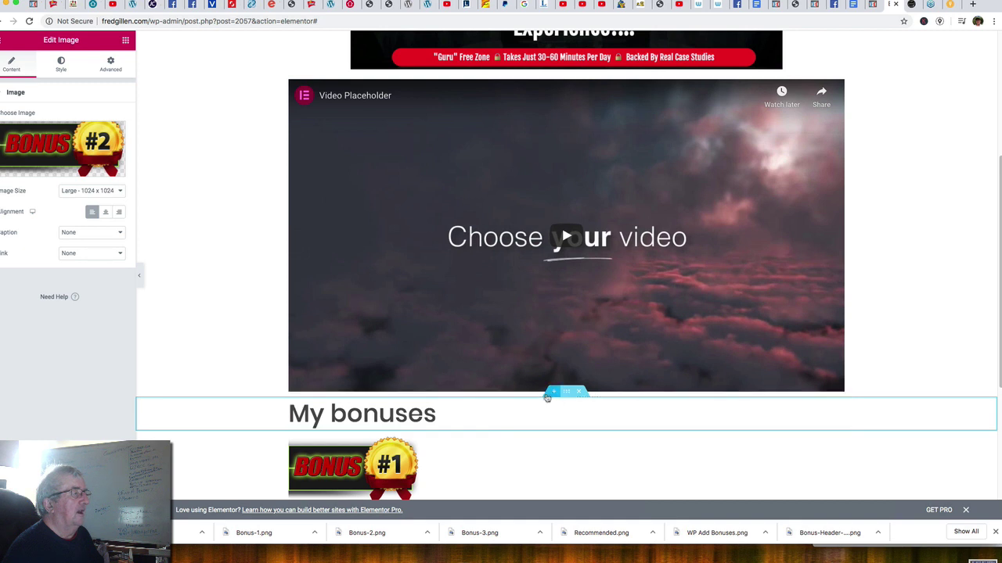
scroll(563, 400, "down", 1)
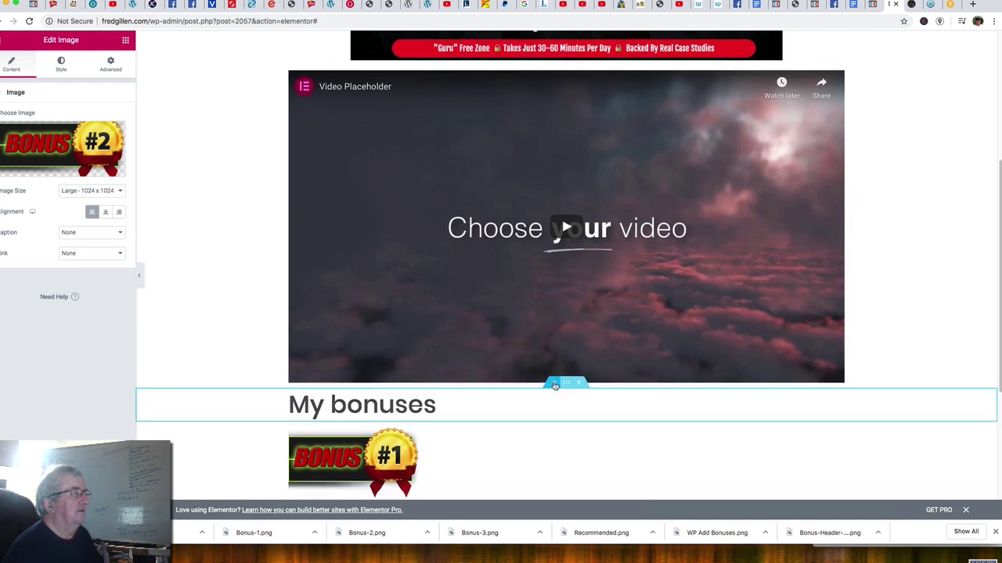
left_click(553, 382)
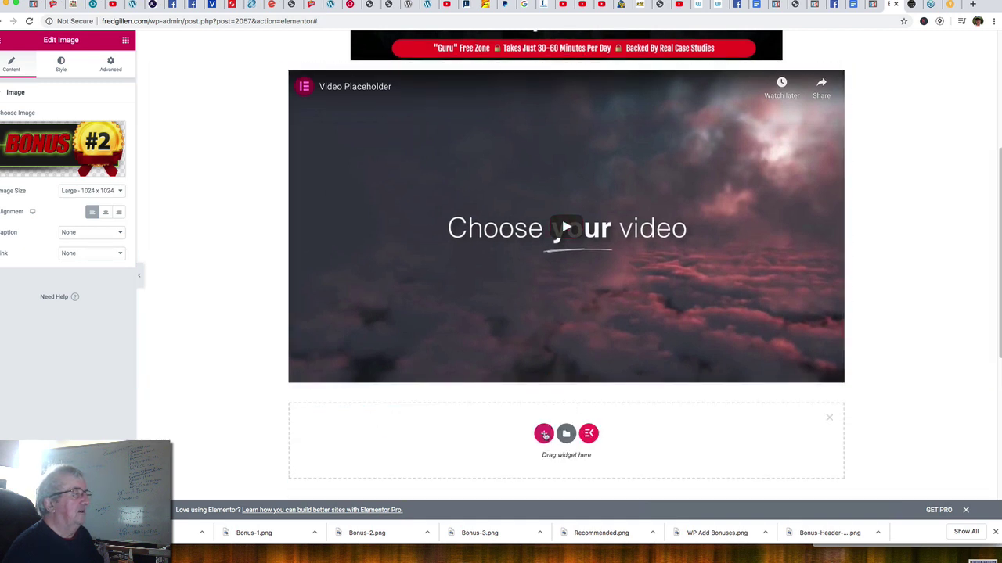
left_click(544, 434)
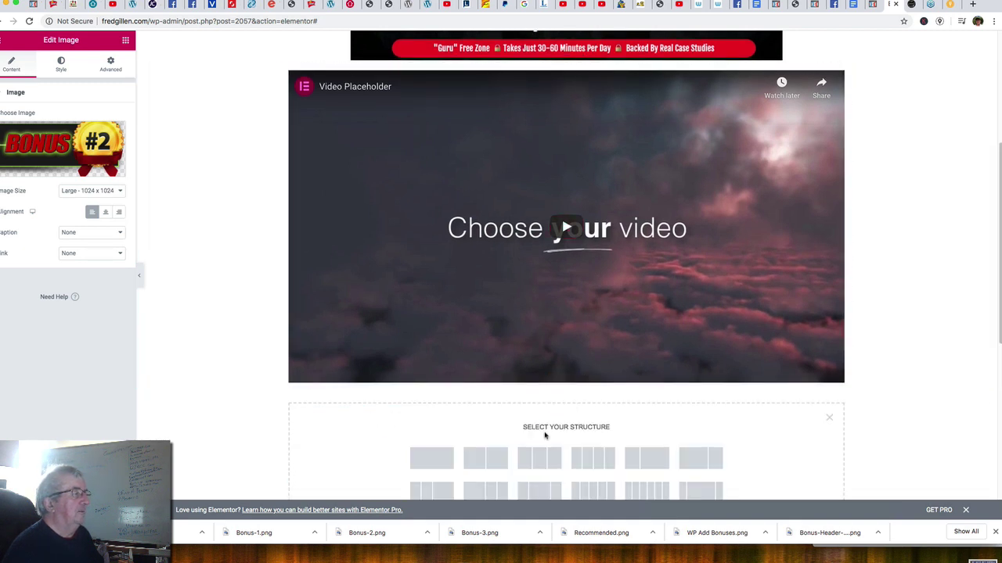
left_click(439, 463)
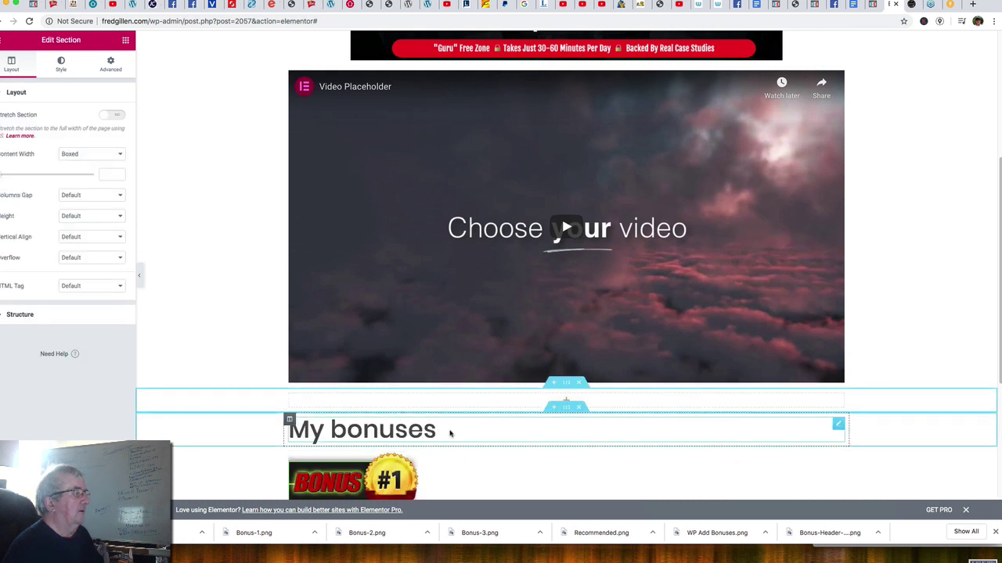
left_click(566, 401)
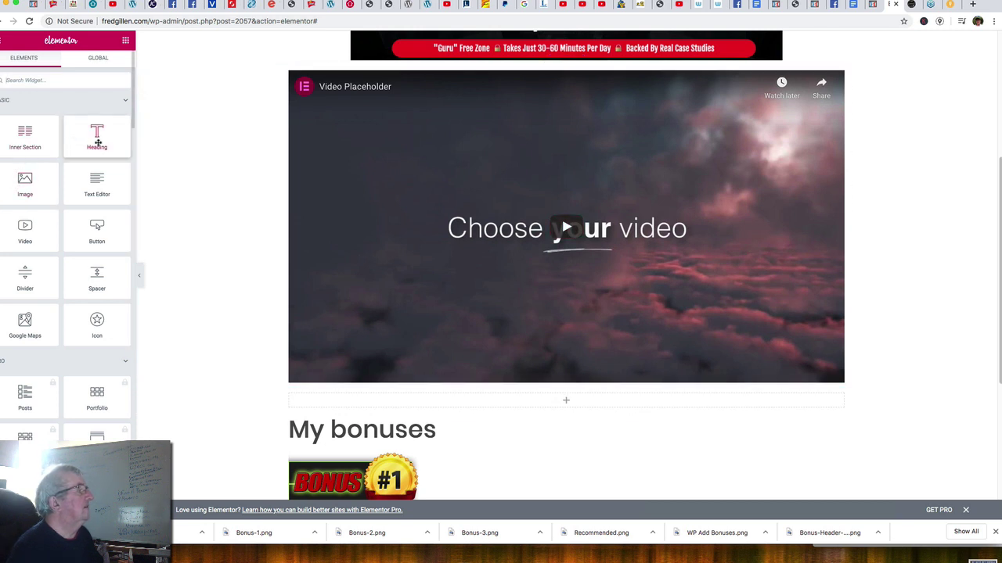
left_click_drag(97, 141, 560, 405)
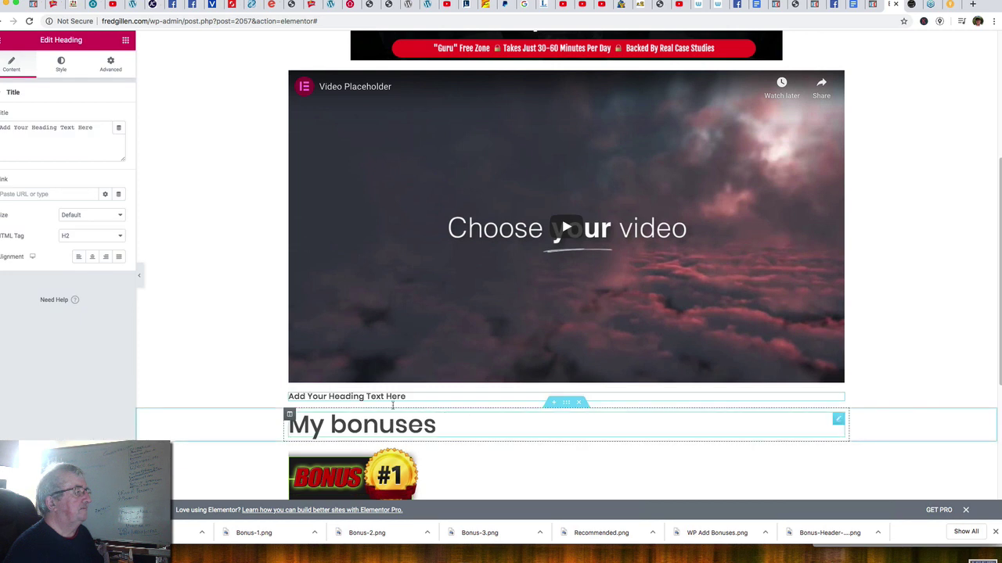
Replace the placeholder text of the heading below the video with "Product Description", followed by a line break.
left_click_drag(415, 397, 276, 399)
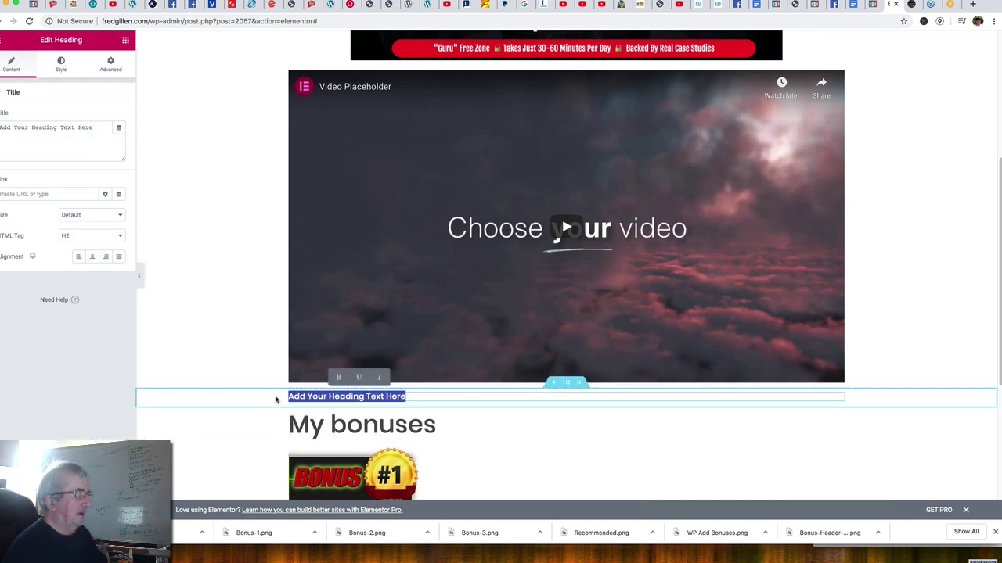
type("Pr")
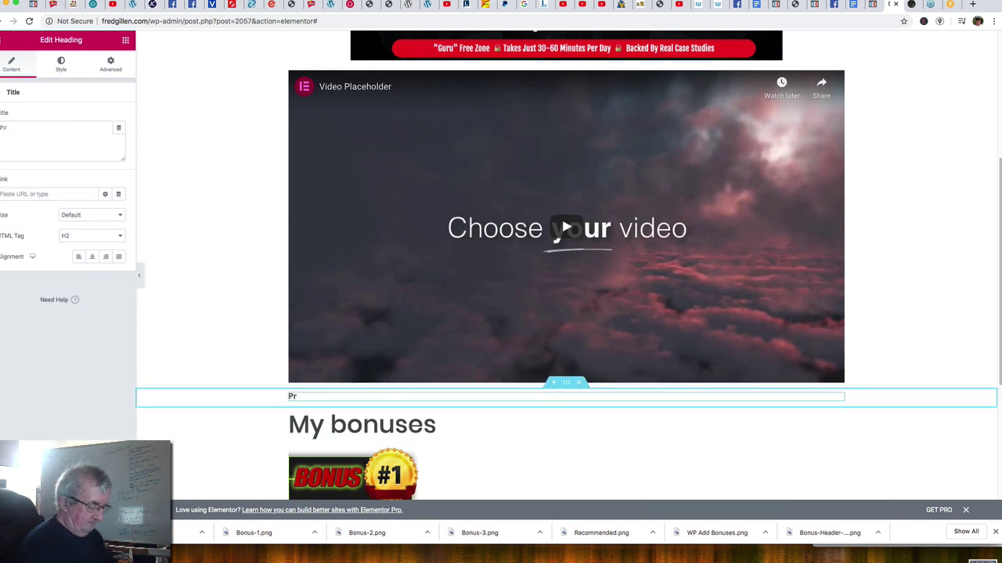
type("oductio")
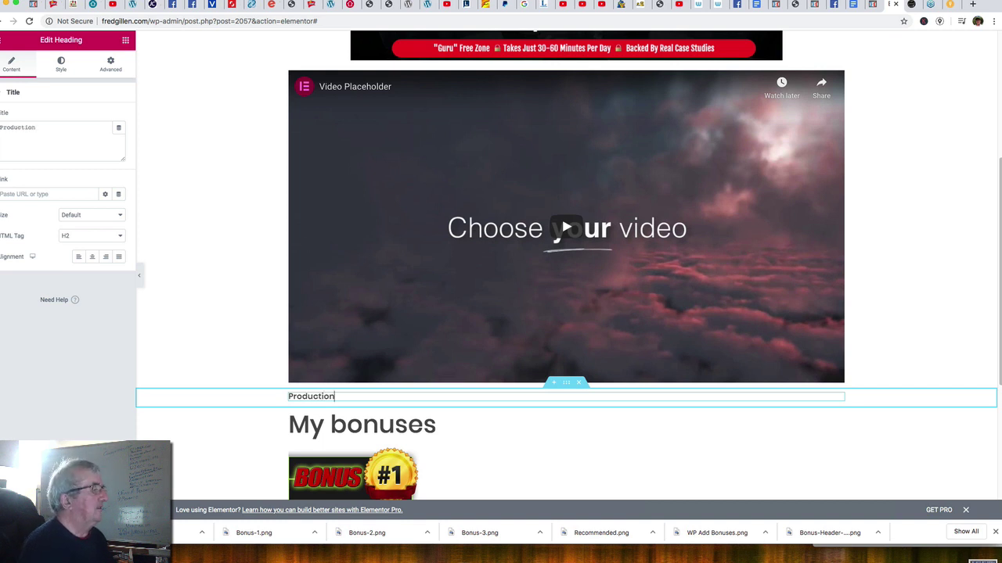
type("n")
key("BackSpace")
key("BackSpace")
key("BackSpace")
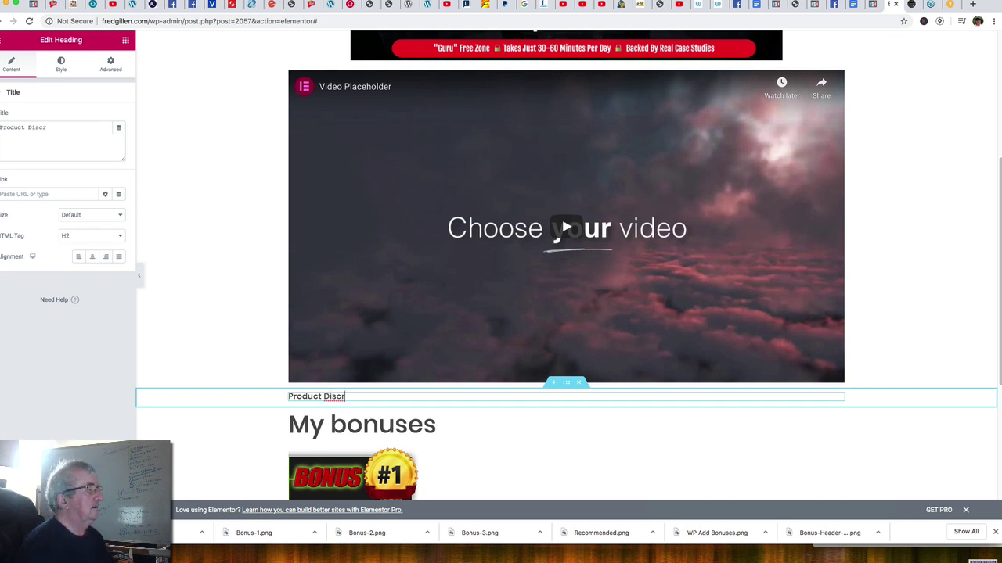
key("BackSpace")
key("BackSpace")
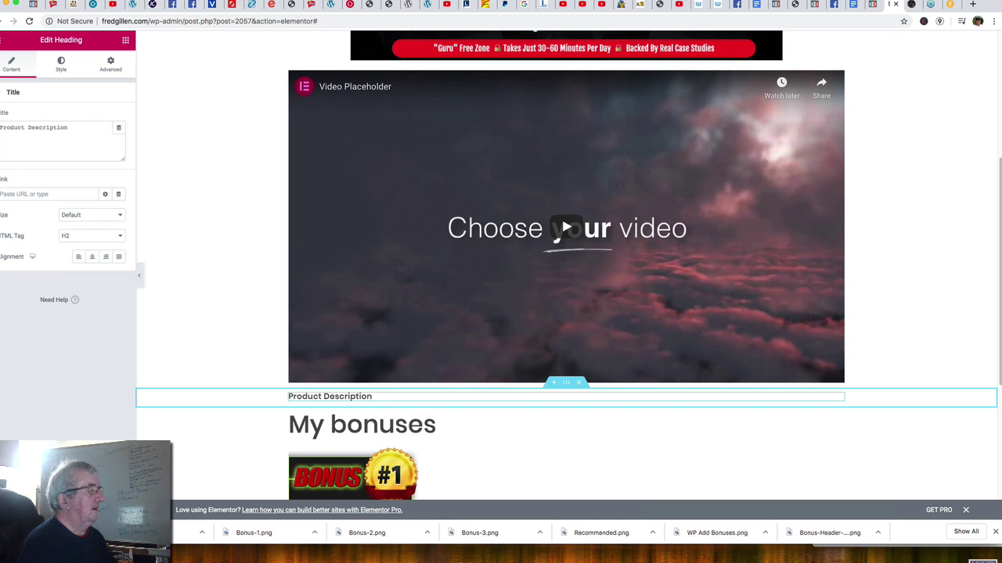
key("Return")
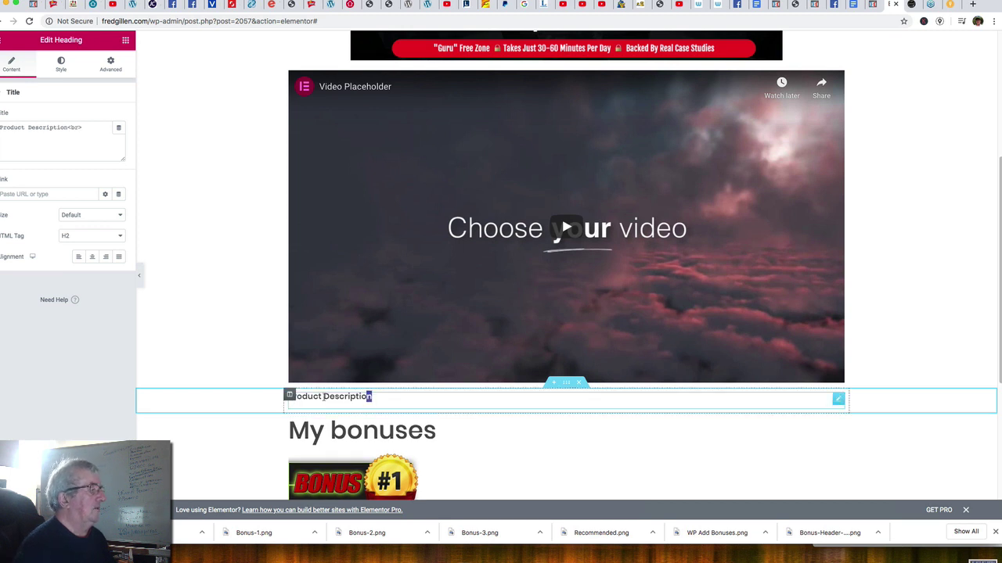
Set the typography size of the "Product Description" heading to 29 px.
triple_click(360, 398)
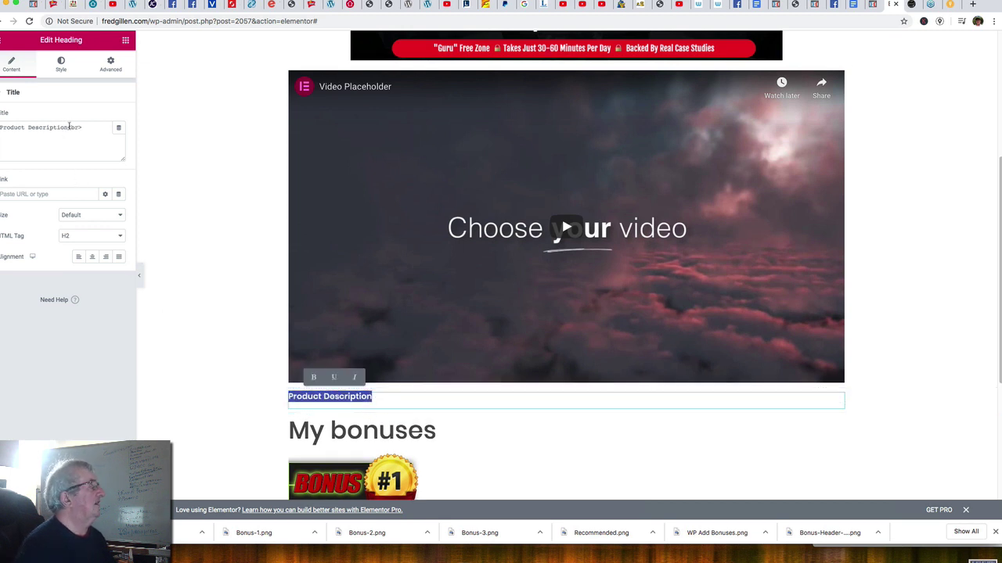
left_click(61, 63)
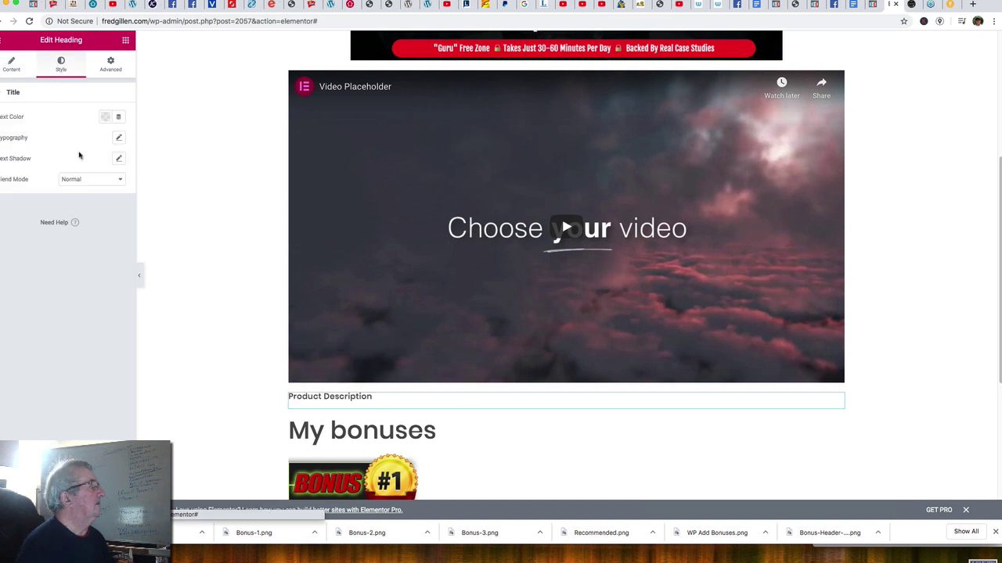
left_click(119, 138)
left_click_drag(7, 203, 17, 207)
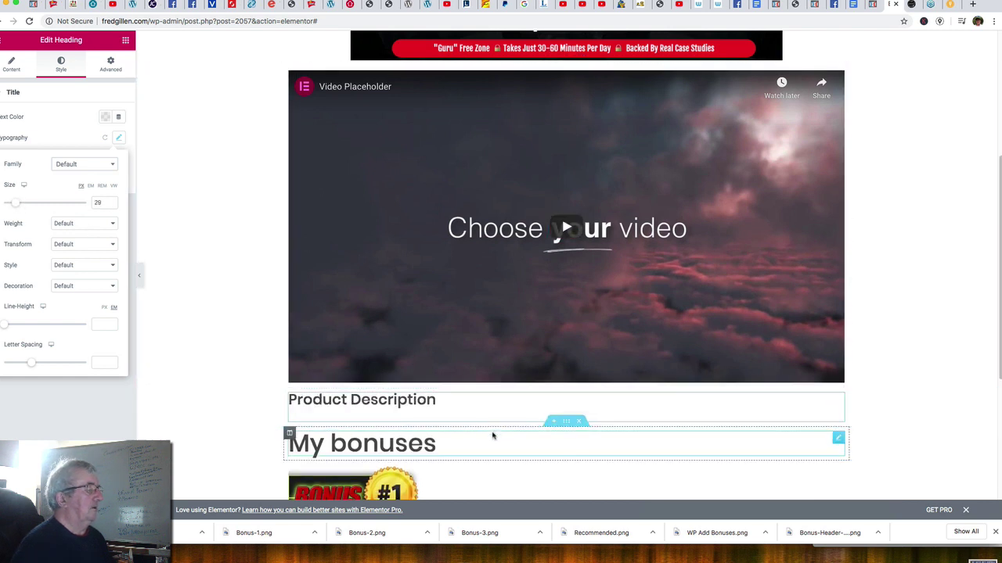
Insert an empty add-section area between the "Product Description" and "My bonuses" headings and review the page layout.
left_click(552, 422)
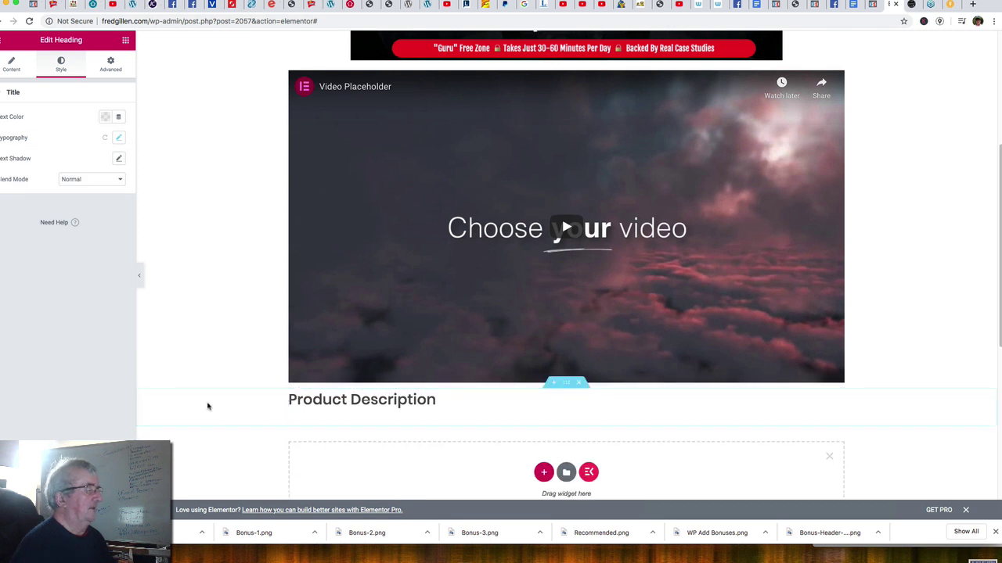
scroll(211, 408, "down", 4)
scroll(208, 406, "down", 2)
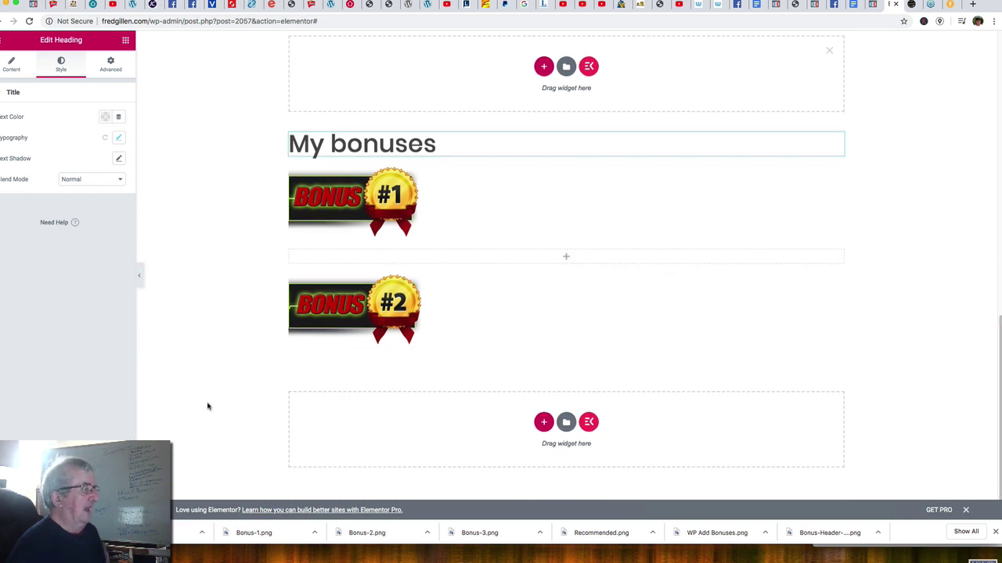
scroll(207, 406, "up", 10)
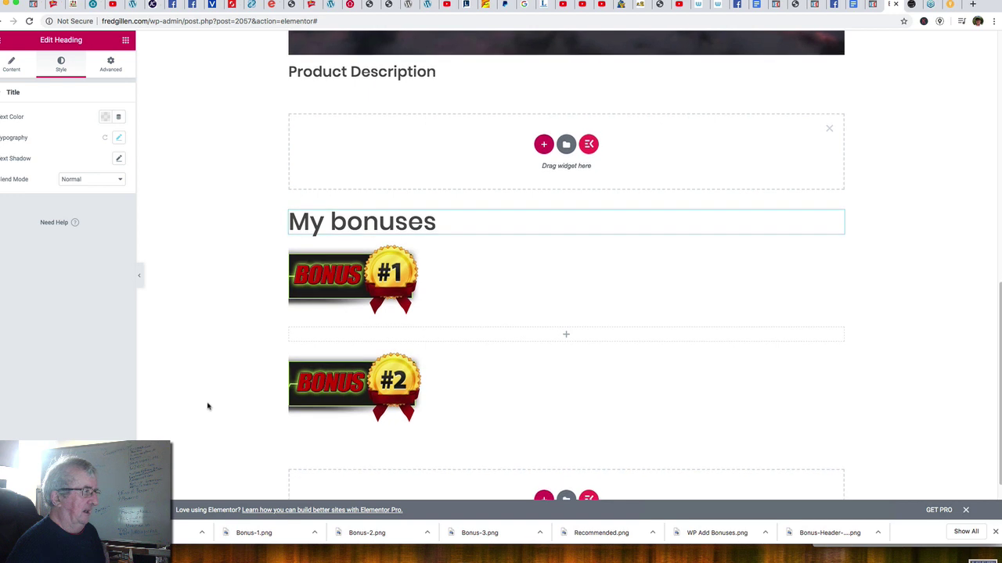
scroll(207, 406, "down", 3)
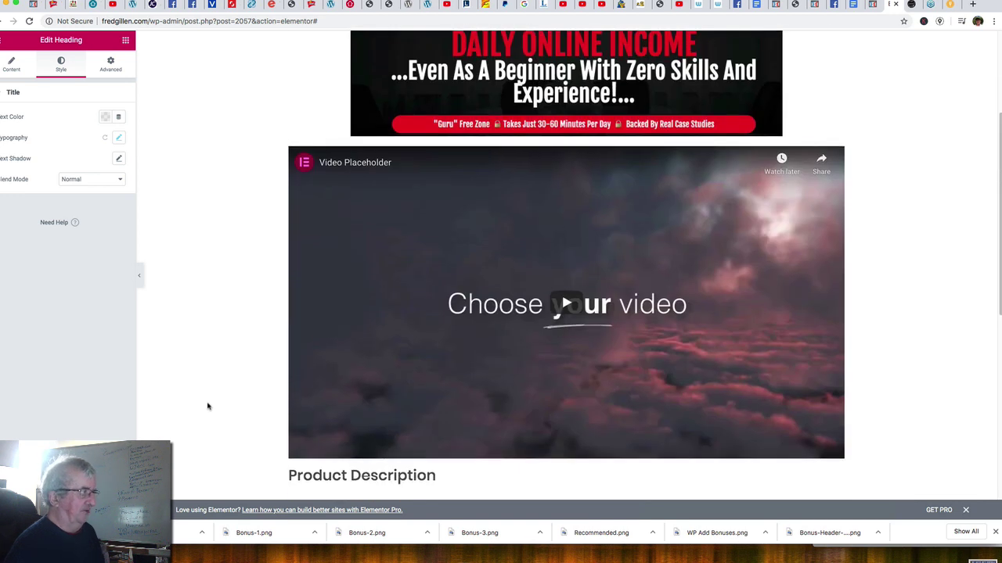